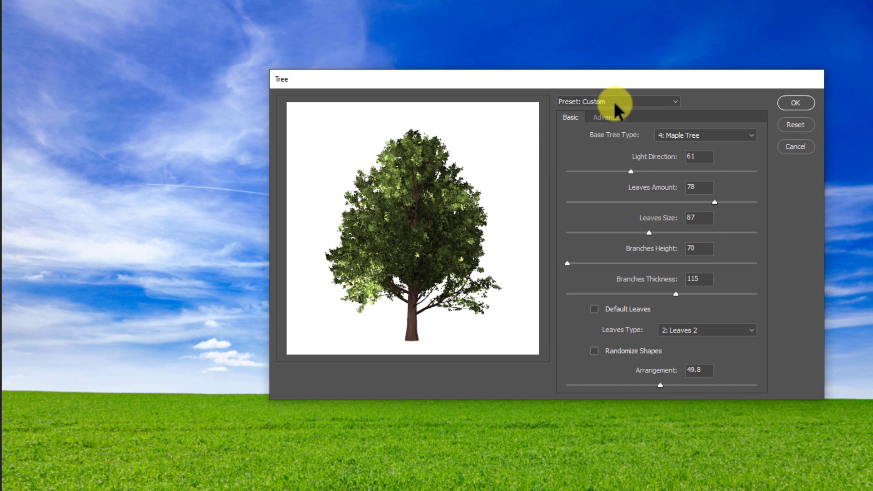
- Keep Maple Tree as the base tree type and set the light direction to 100
left_click(692, 136)
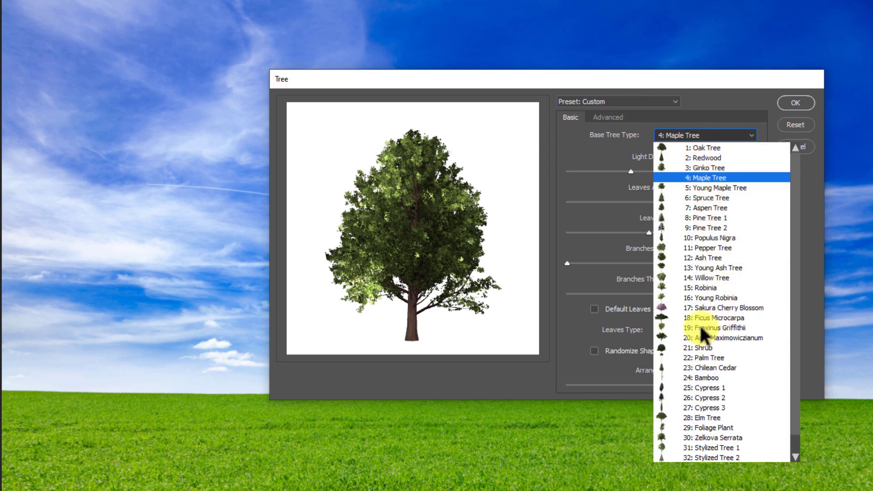
left_click(691, 181)
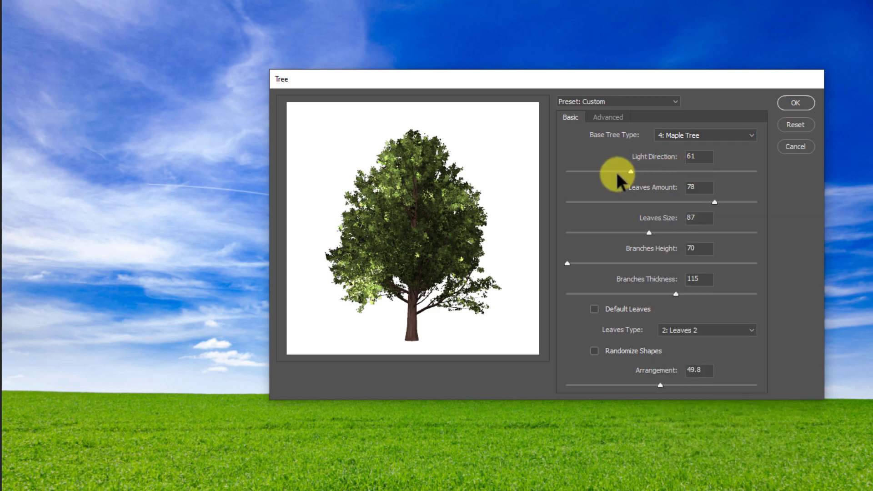
left_click(575, 172)
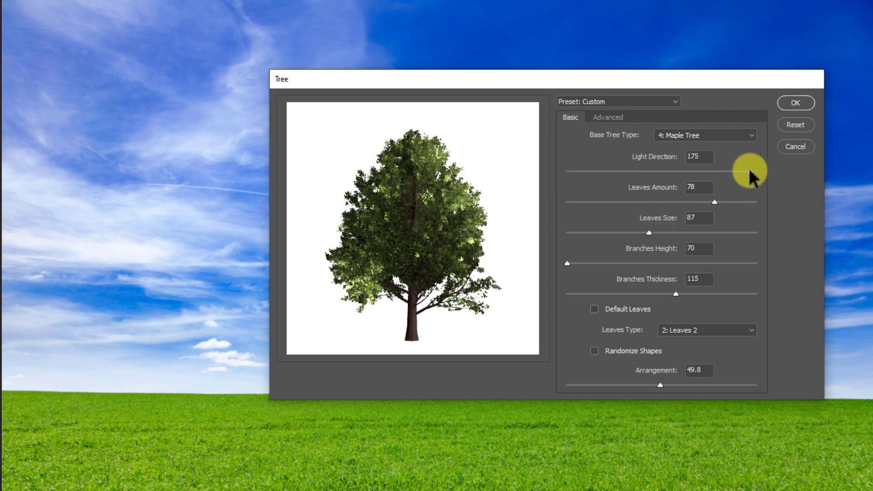
left_click(671, 171)
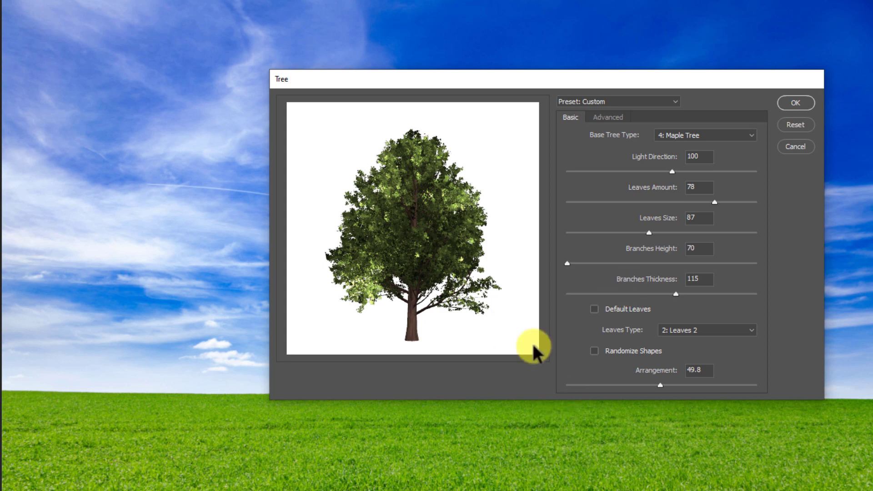
- Set the tree's leaves amount to 76 and its leaves size to 111
left_click_drag(566, 80, 462, 36)
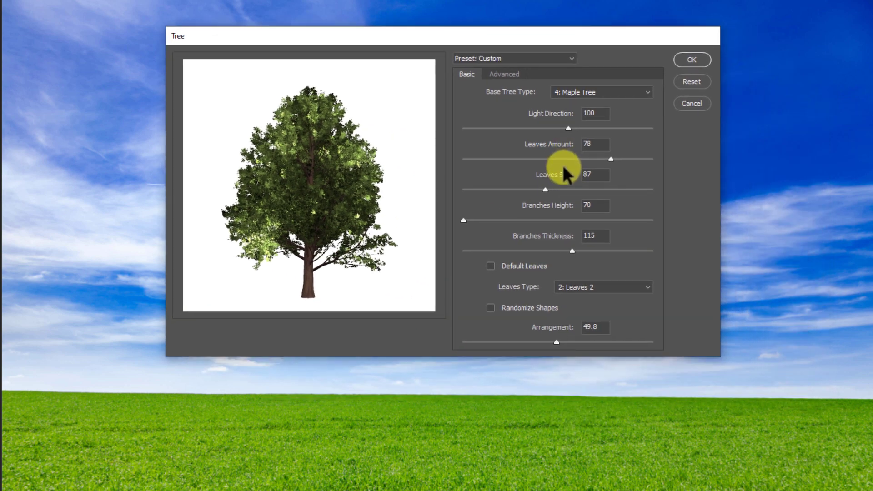
left_click_drag(609, 160, 443, 152)
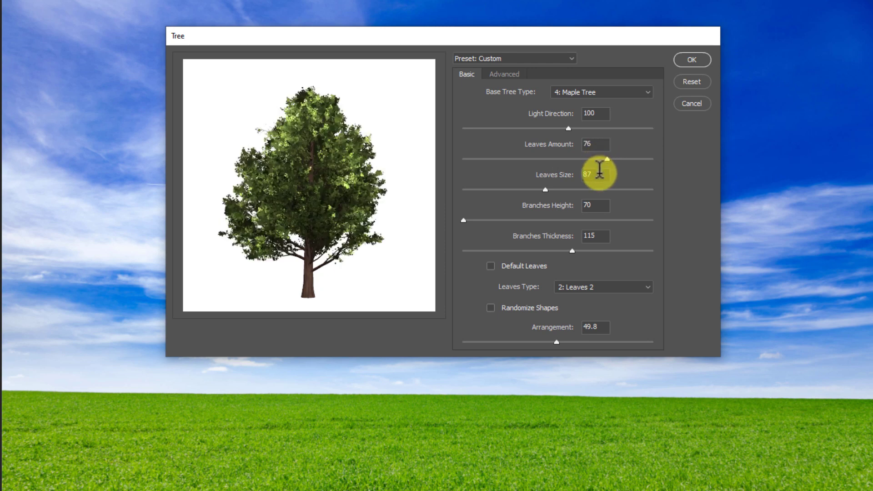
left_click(650, 189)
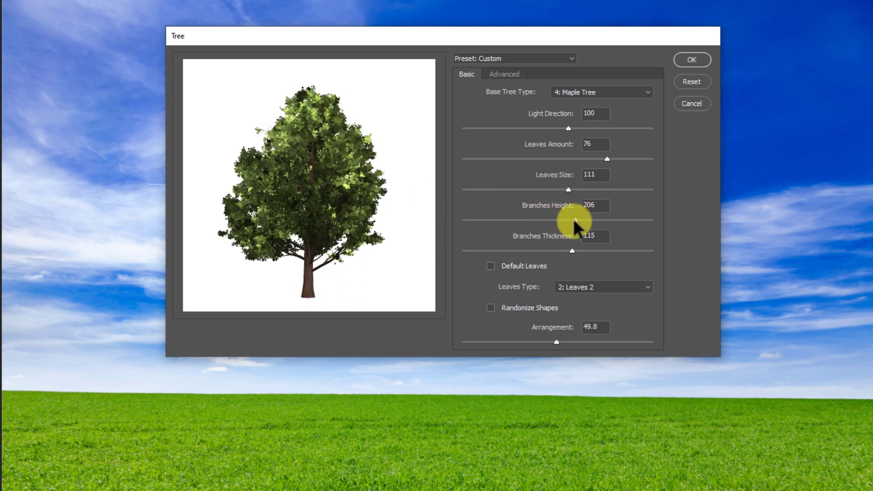
- Set the branches height to 70 and the branches thickness to 126
left_click_drag(575, 221, 574, 222)
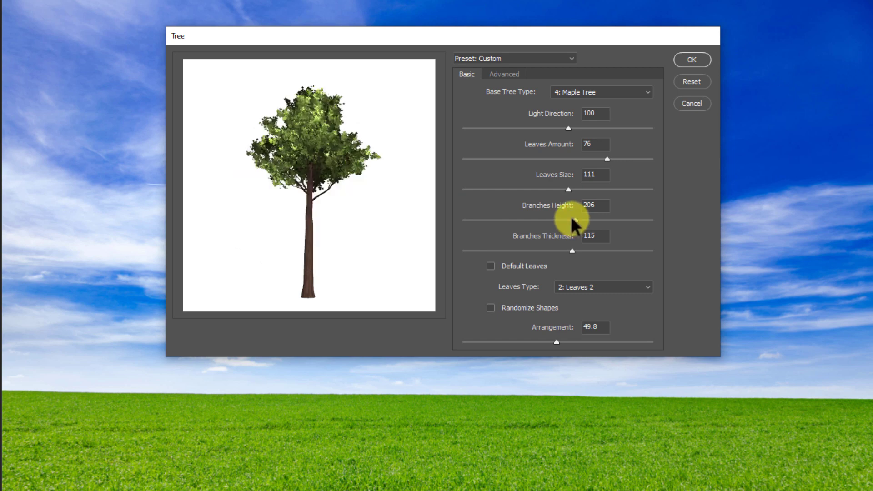
left_click_drag(576, 223, 464, 221)
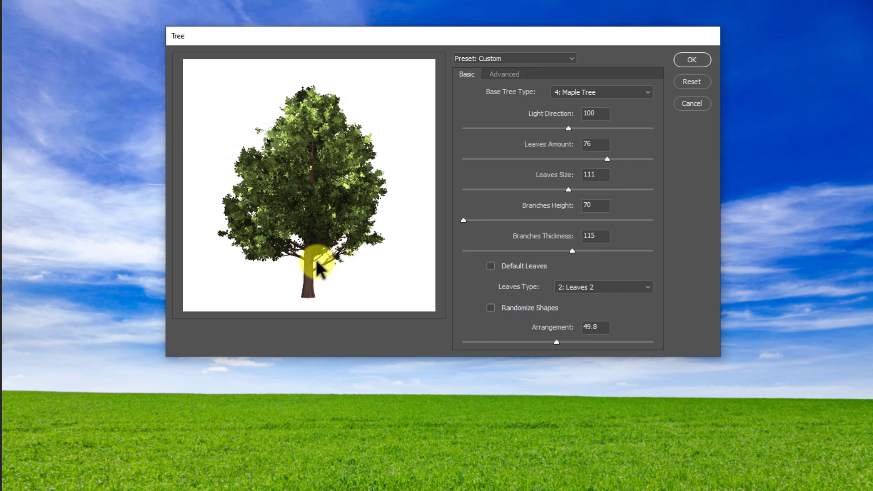
left_click_drag(572, 250, 584, 251)
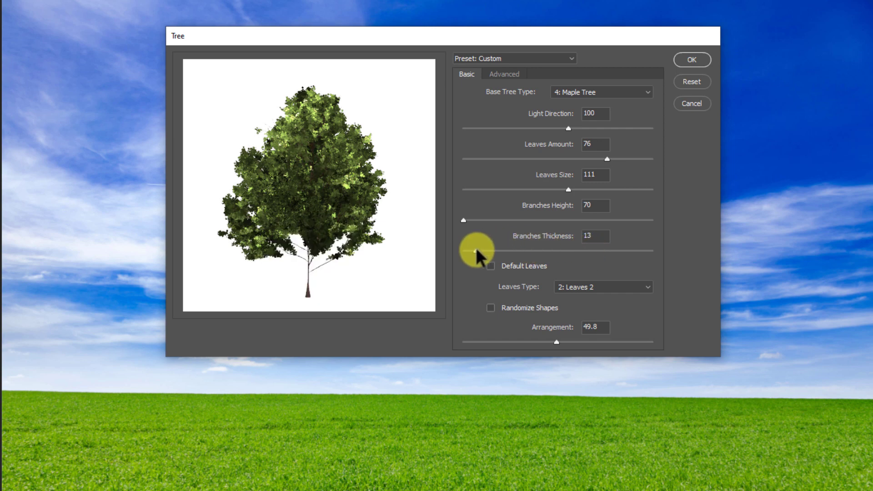
left_click_drag(475, 250, 600, 252)
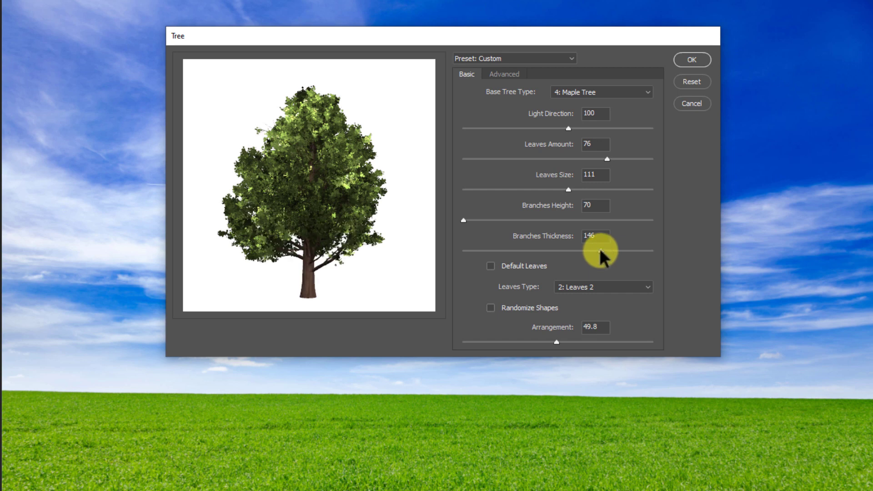
left_click(587, 251)
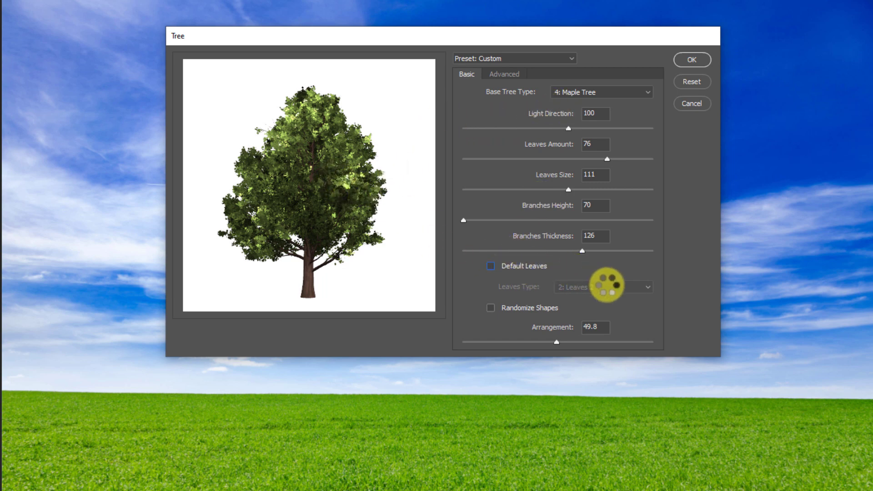
- Try the Leaves 3 leaf type on the tree and switch it back to Leaves 2
left_click(546, 266)
left_click(593, 287)
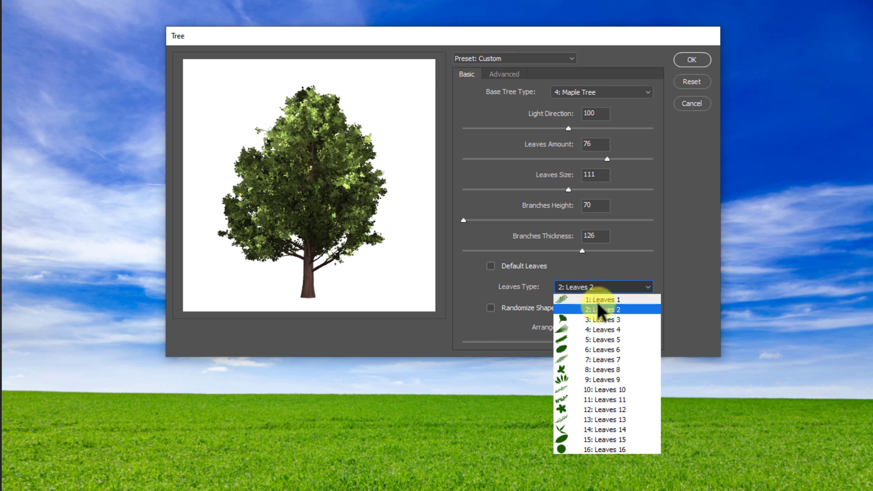
left_click(569, 319)
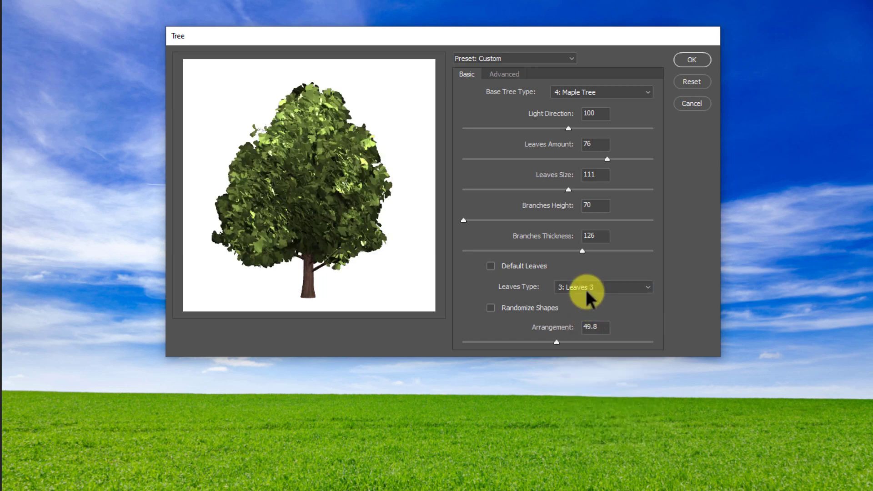
left_click(587, 290)
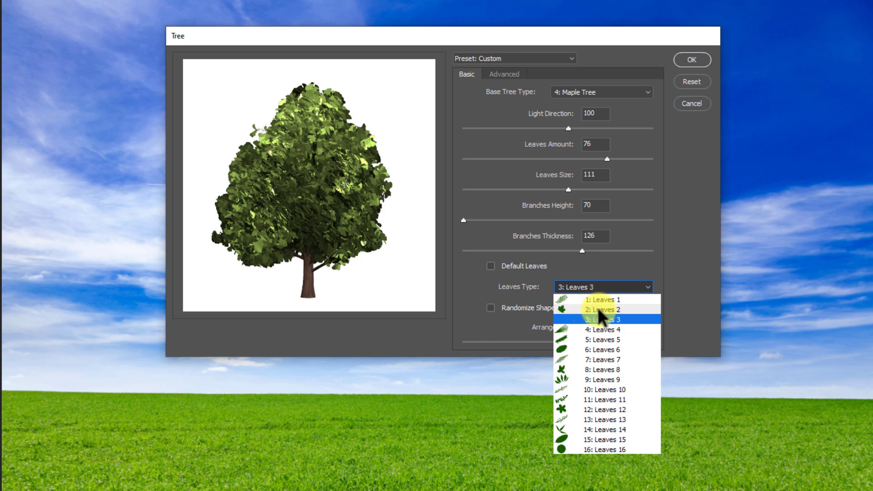
left_click(591, 310)
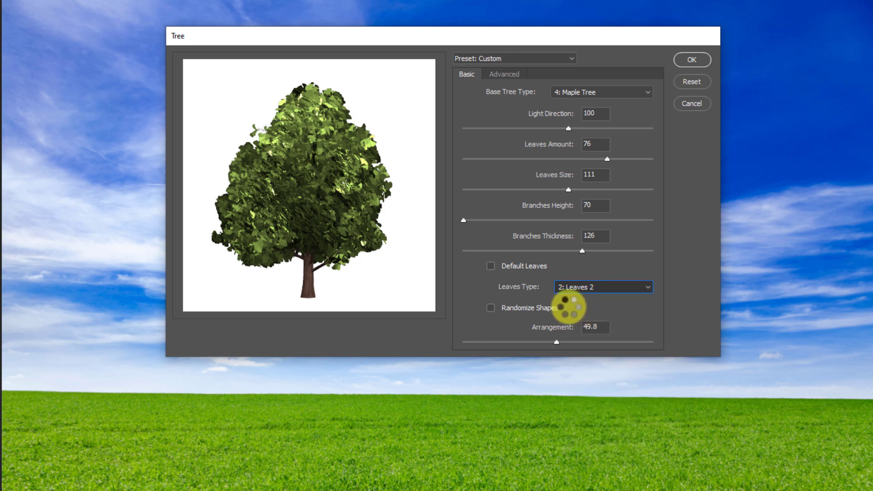
- Try randomized shapes, turn them off again, and set the tree's arrangement to 85.2
left_click(540, 314)
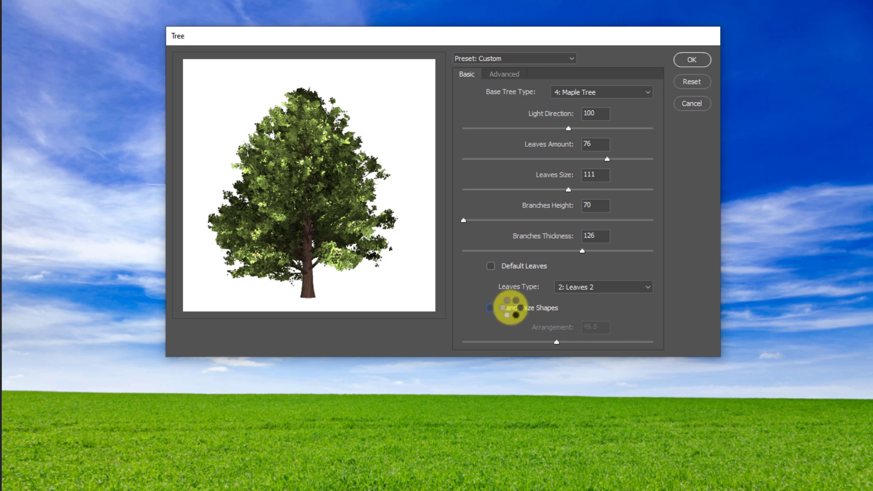
left_click(502, 309)
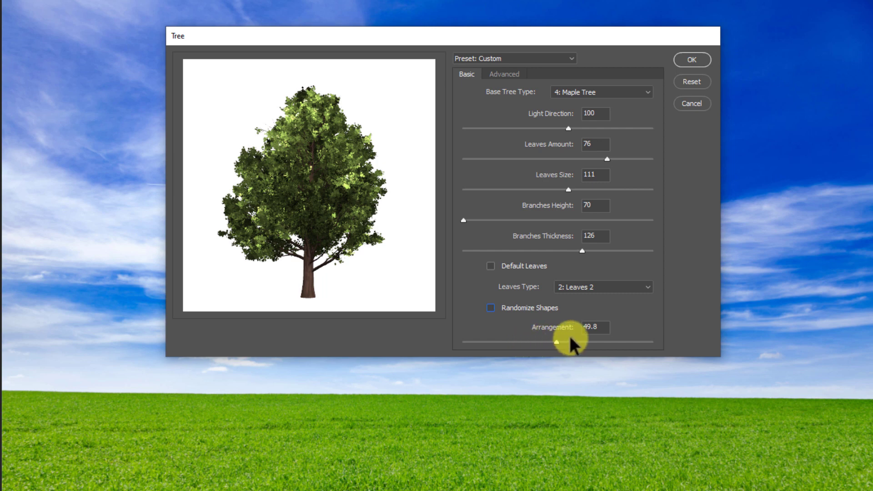
left_click_drag(581, 340, 624, 342)
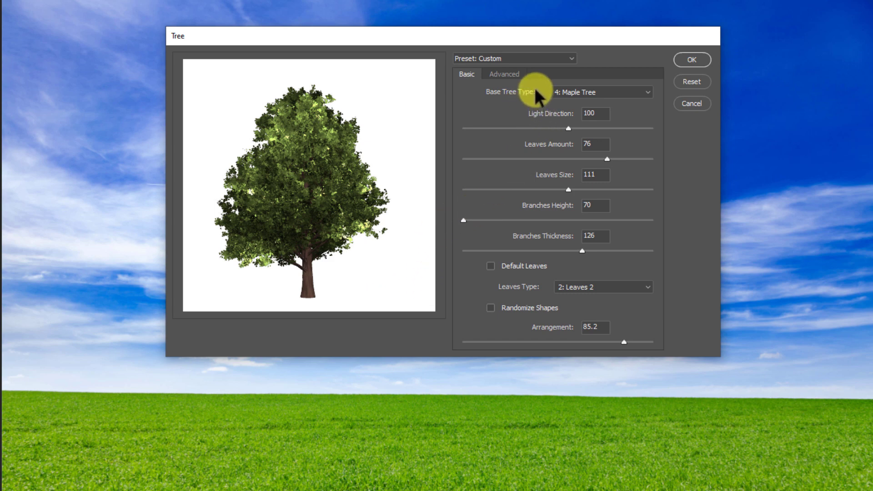
- Turn off the custom color for leaves and keep the custom branch color at dark brown, RGB 86, 64, 54
left_click(514, 73)
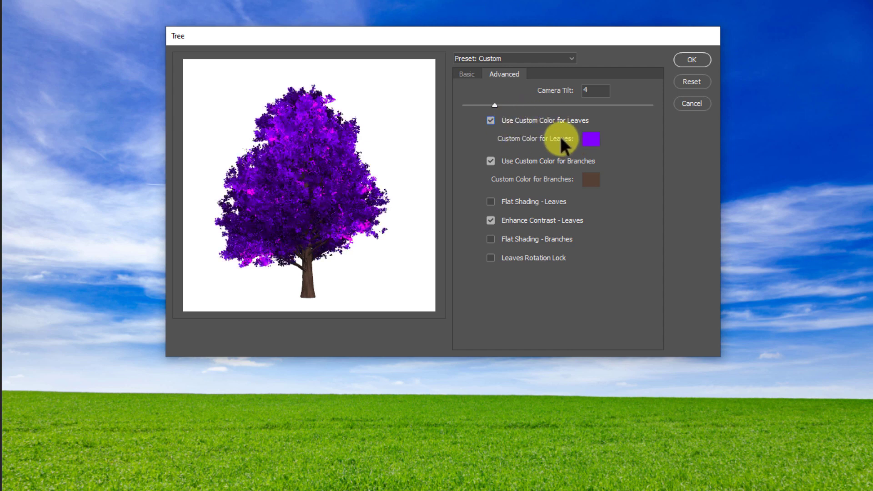
left_click(534, 122)
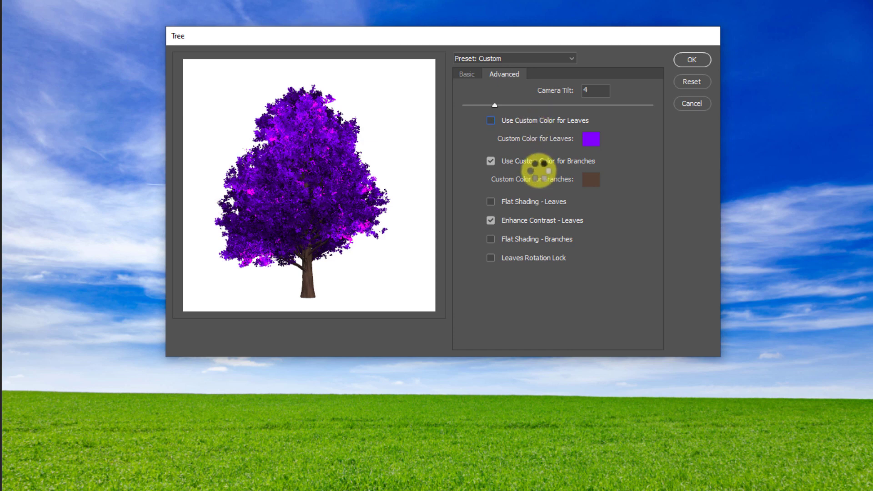
left_click(499, 164)
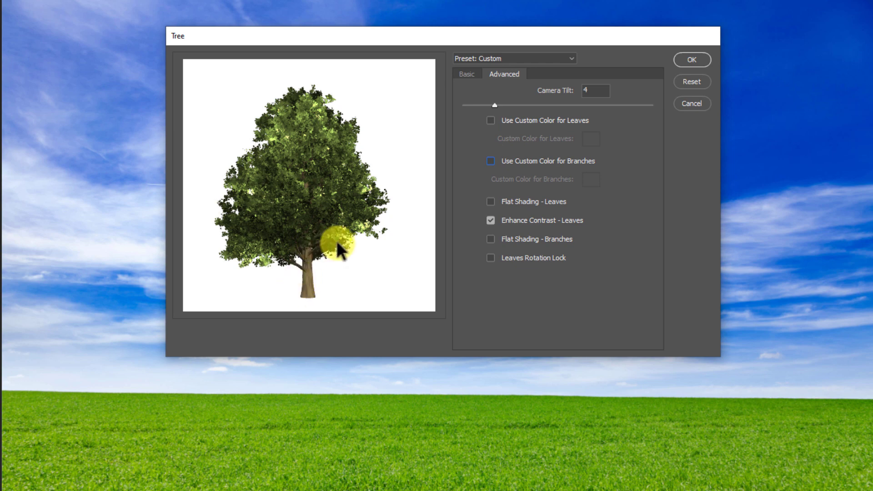
left_click(491, 162)
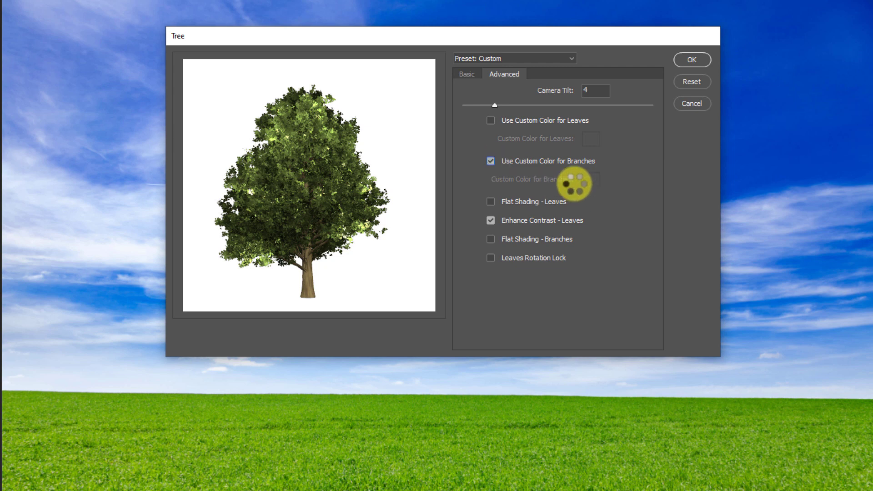
left_click(591, 182)
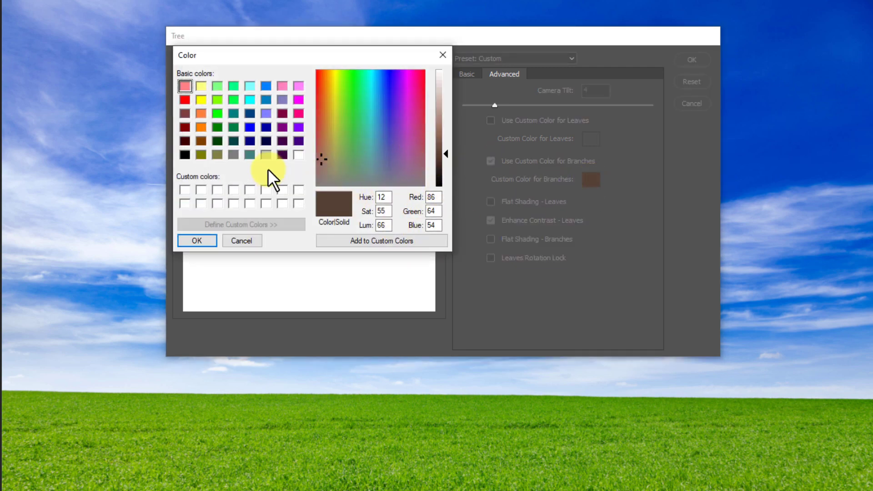
left_click(195, 241)
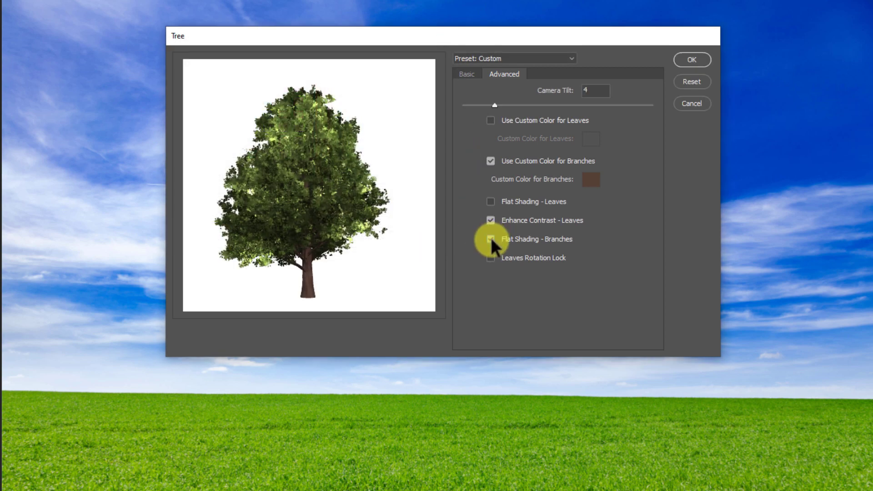
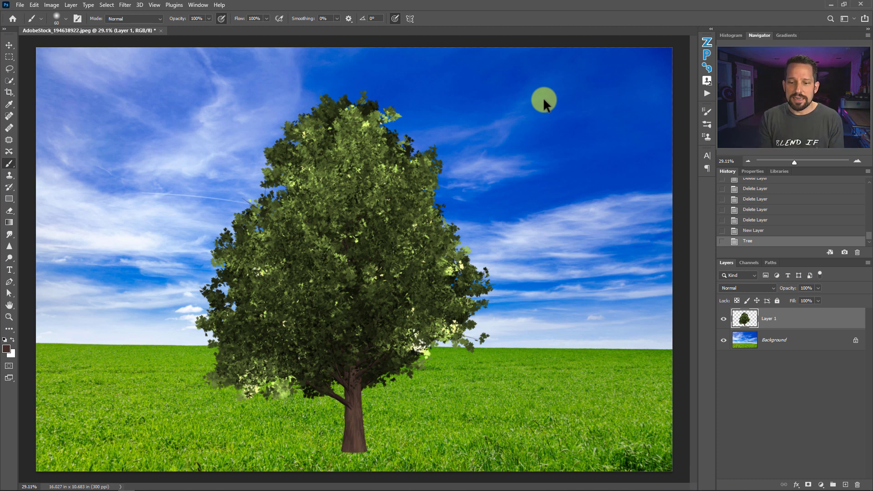
- Scale the tree layer to 56.48% height and 72.04% width and stand its trunk on the grass just below the horizon
key("ctrl+t")
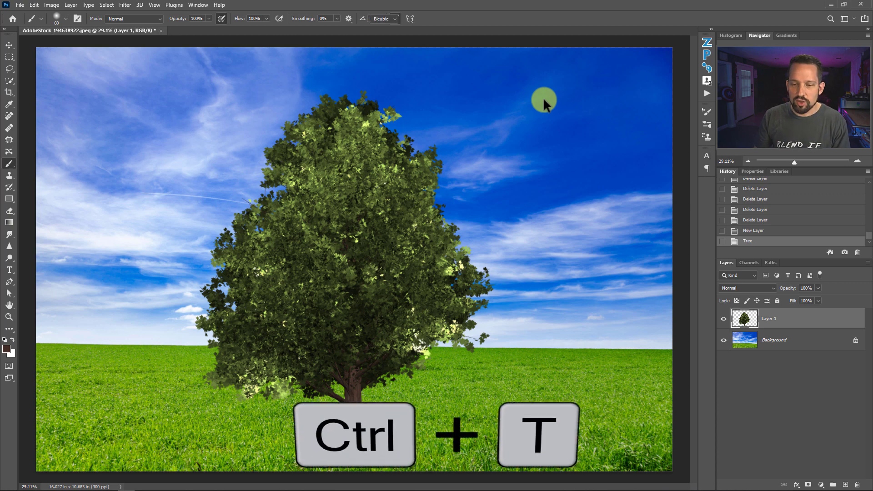
left_click_drag(196, 89, 347, 234)
left_click_drag(376, 293, 409, 216)
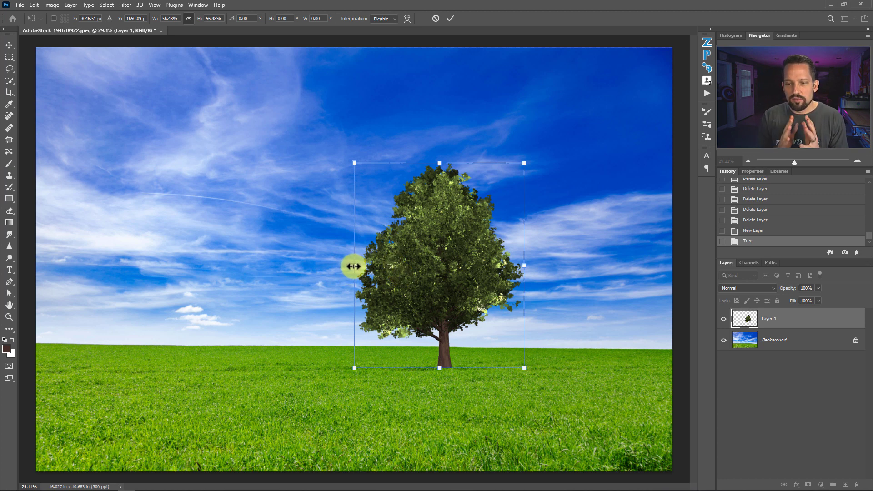
left_click_drag(354, 266, 308, 258)
key("shift")
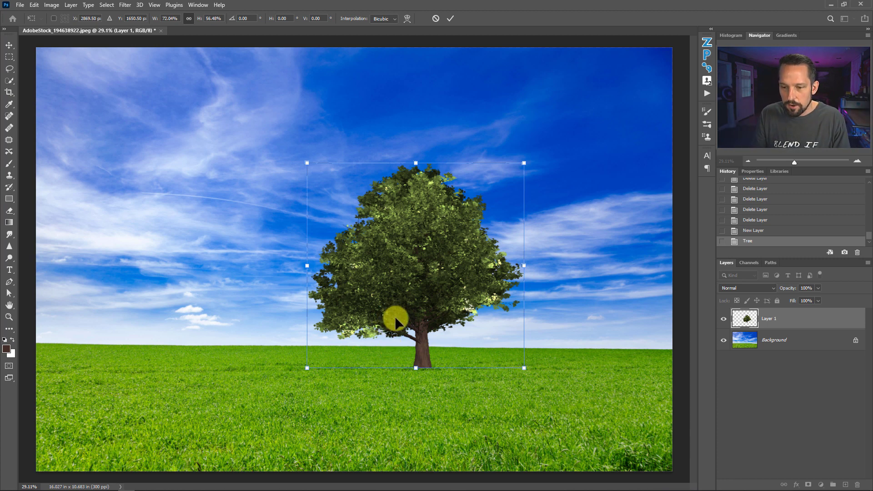
key("Return")
- Move the tree slightly to the right along the grass, keeping the trunk's base at the same height
key("b")
key("v")
mouse_move(412, 279)
left_mouse_down()
mouse_move(469, 276)
mouse_move(487, 292)
mouse_move(454, 304)
left_mouse_up()
left_click_drag(407, 332, 345, 218)
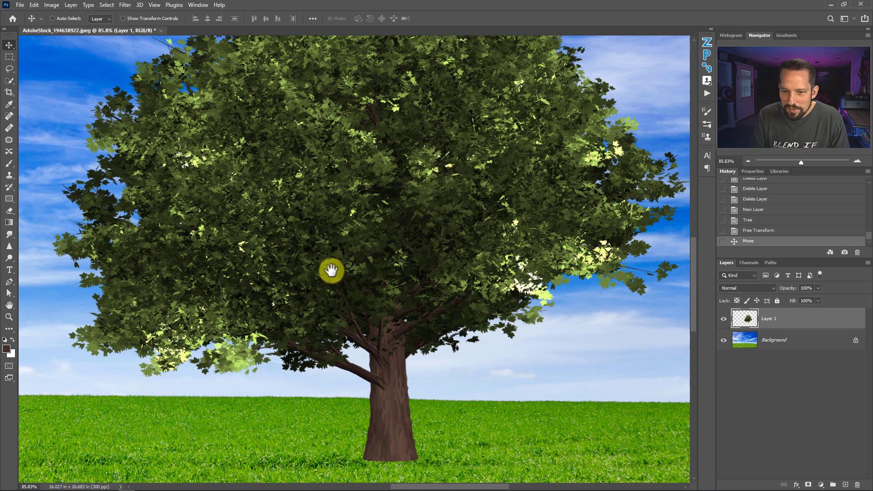
right_click(330, 265)
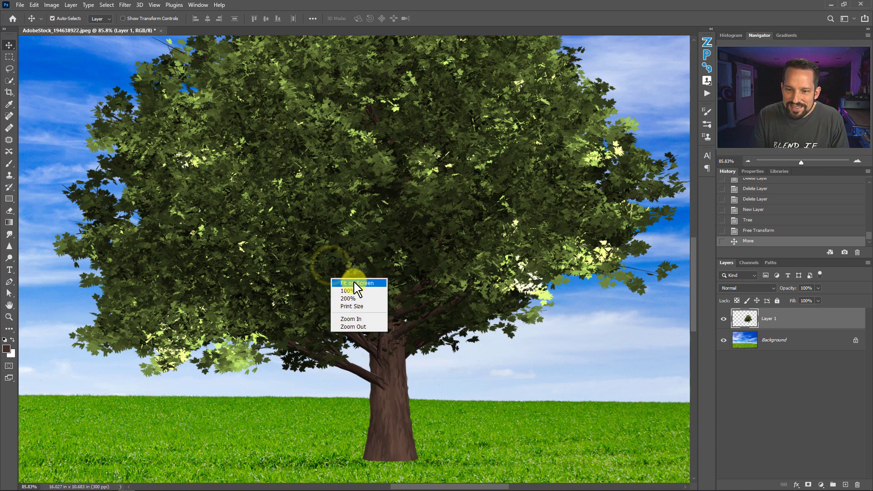
left_click(354, 283)
left_click_drag(389, 273, 464, 274)
key("ctrl+0")
key("ctrl+0")
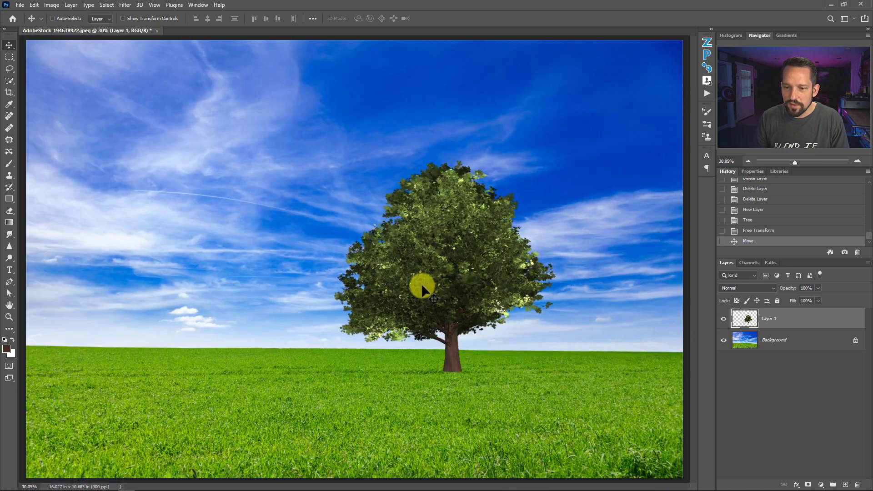
- Dock the floating AdobeStock_39734069.jpeg window with the other document and return to AdobeStock_194638922.jpeg
mouse_move(93, 487)
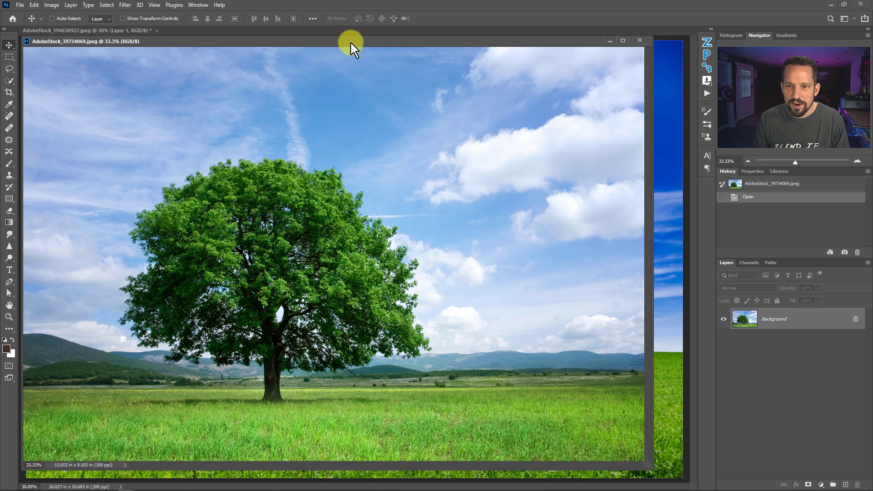
left_click_drag(350, 42, 400, 33)
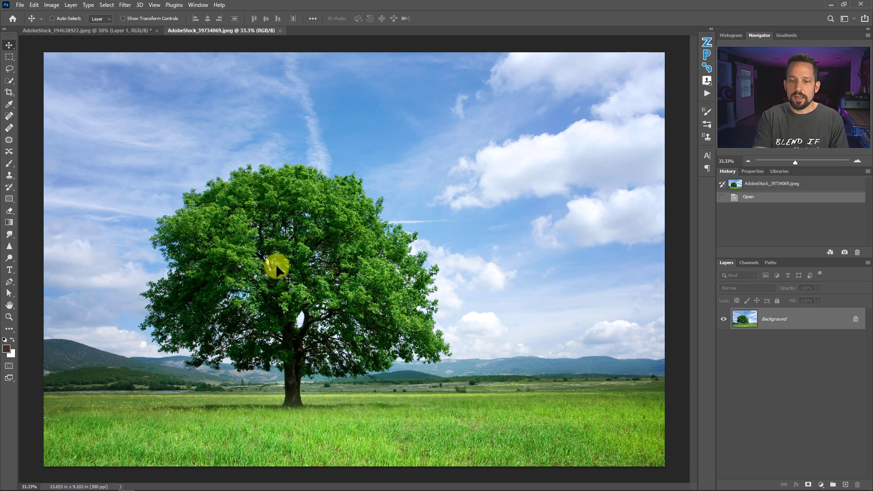
left_click(115, 30)
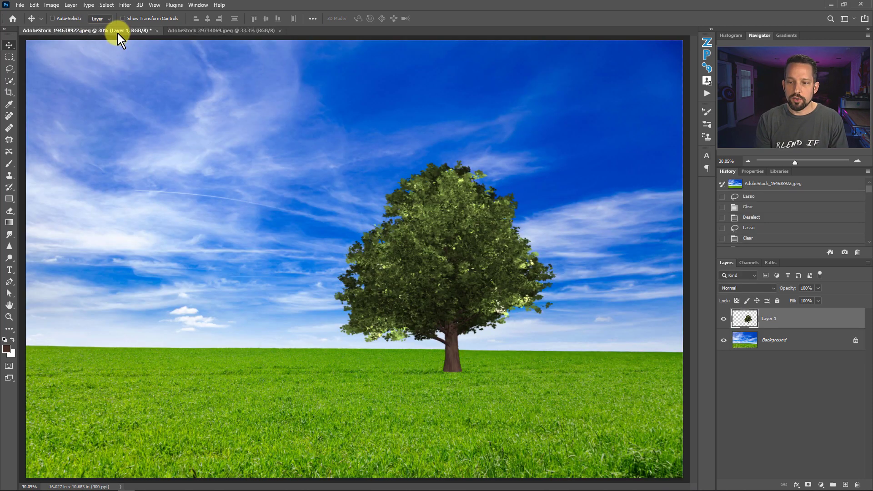
- Examine the leaf edges, trunk and pixel noise of the real tree in AdobeStock_39734069.jpeg
left_click(180, 30)
left_click_drag(290, 331, 360, 335)
left_click_drag(351, 287, 259, 189)
left_click_drag(299, 318, 410, 138)
left_click_drag(321, 179, 426, 85)
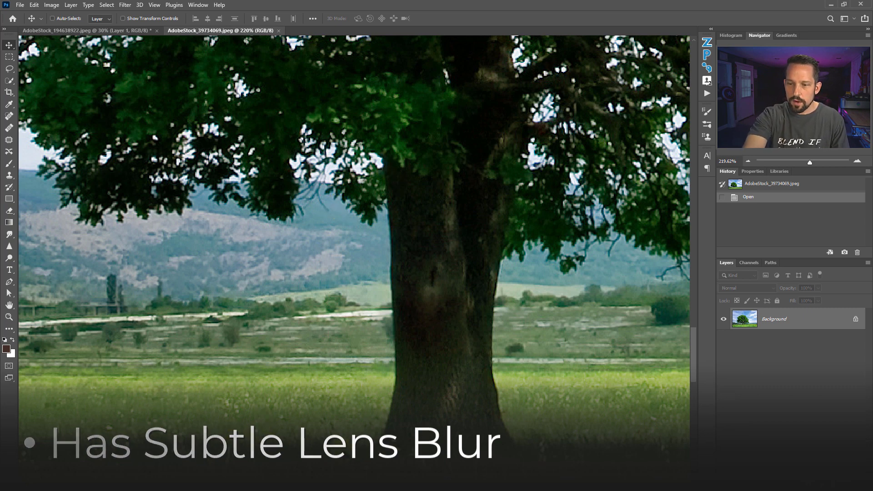
key("ctrl+space")
left_click_drag(258, 112, 277, 117)
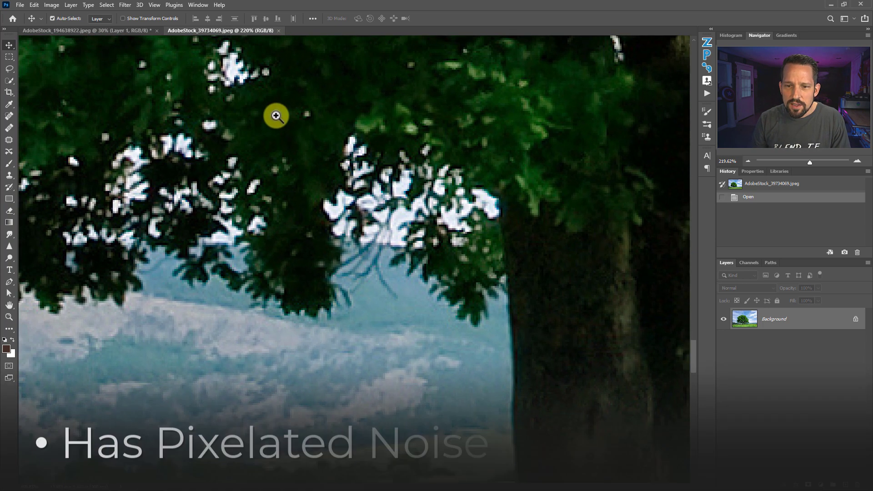
left_click_drag(275, 115, 254, 109)
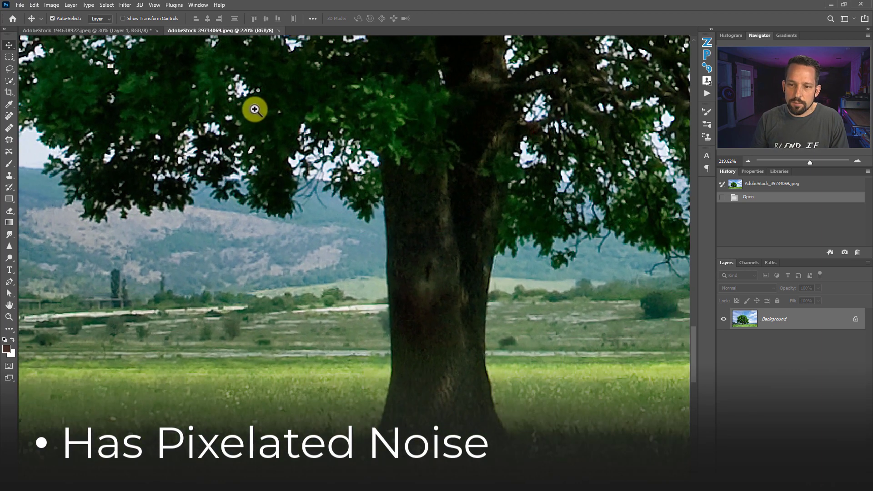
left_click_drag(123, 121, 302, 174)
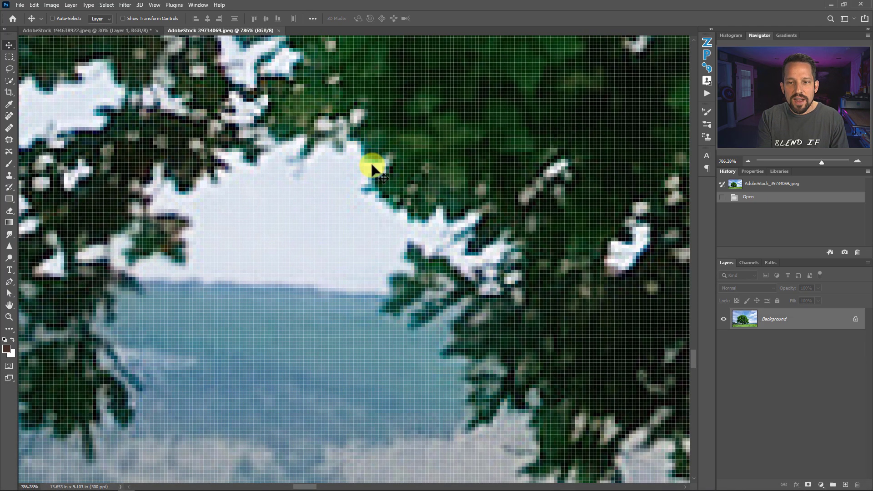
left_click_drag(378, 191, 276, 170)
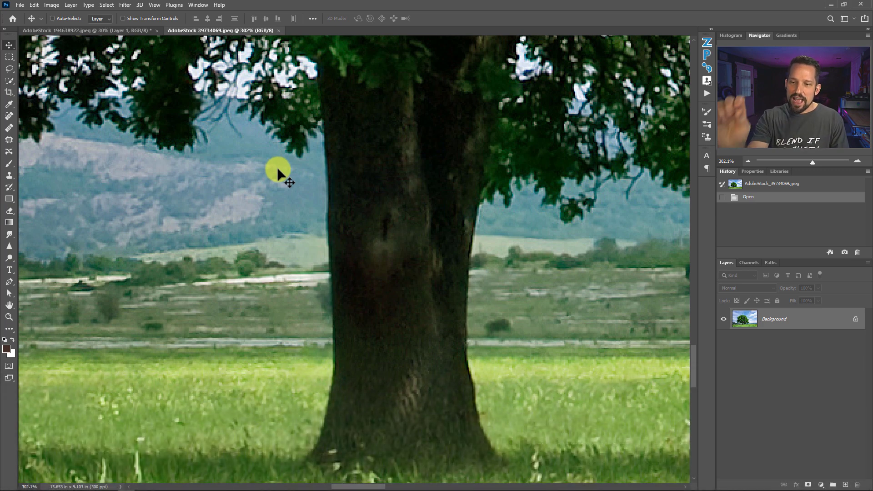
key("ctrl+0")
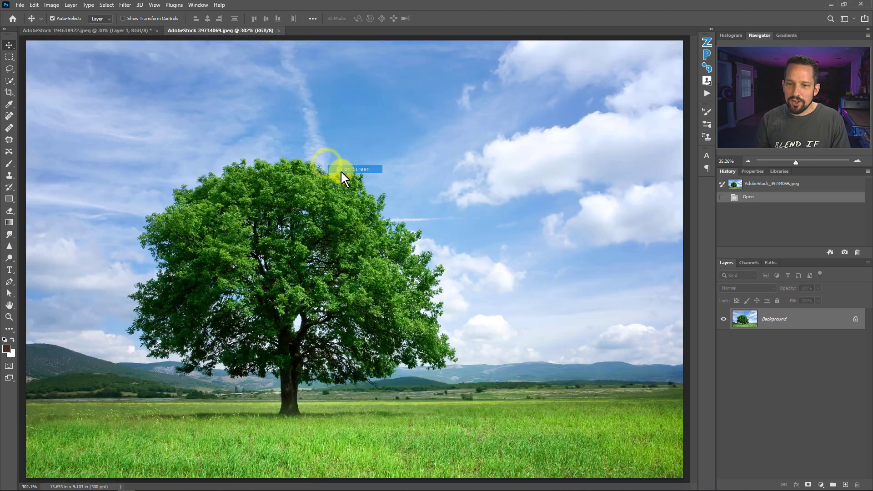
- Return to AdobeStock_194638922.jpeg and preview a Box Blur with a 1-pixel radius on the generated tree layer
left_click(117, 32)
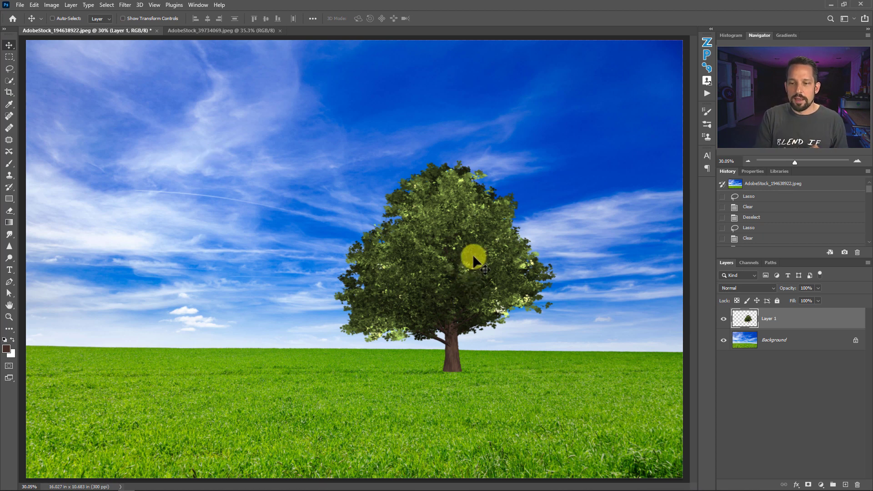
left_click_drag(462, 353, 519, 366)
left_click_drag(460, 409, 499, 325)
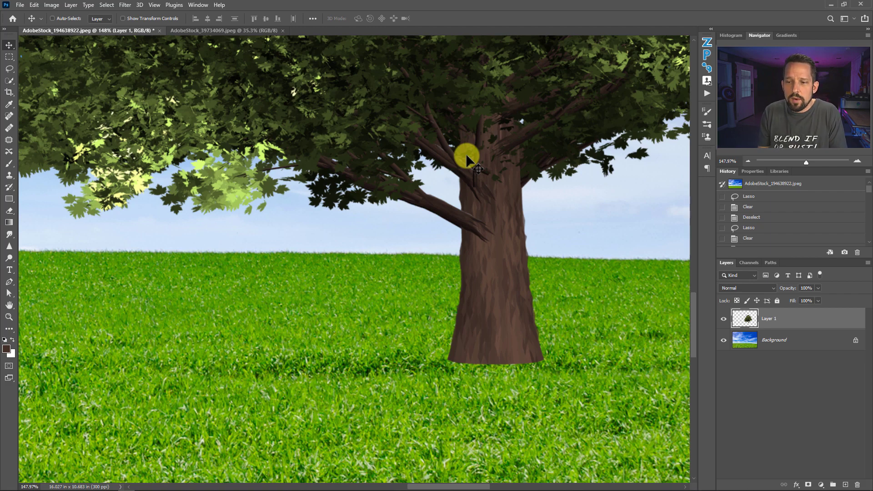
left_click_drag(498, 193, 516, 199)
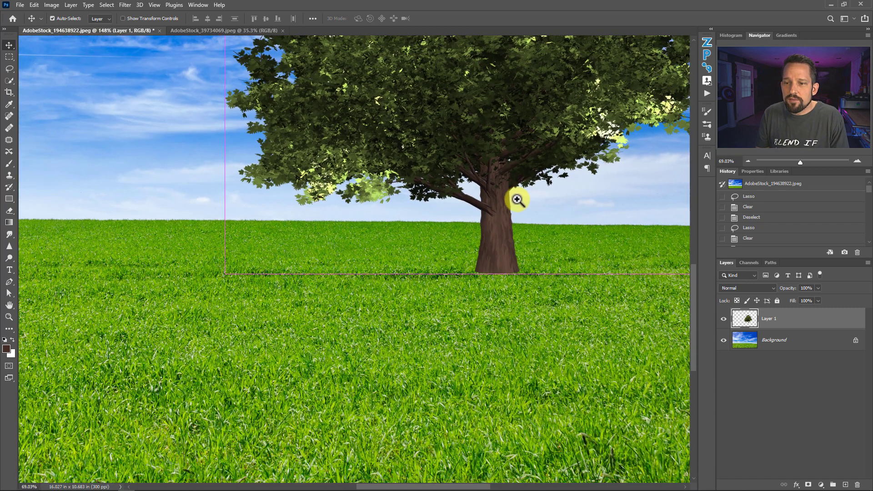
left_click_drag(485, 132, 444, 259)
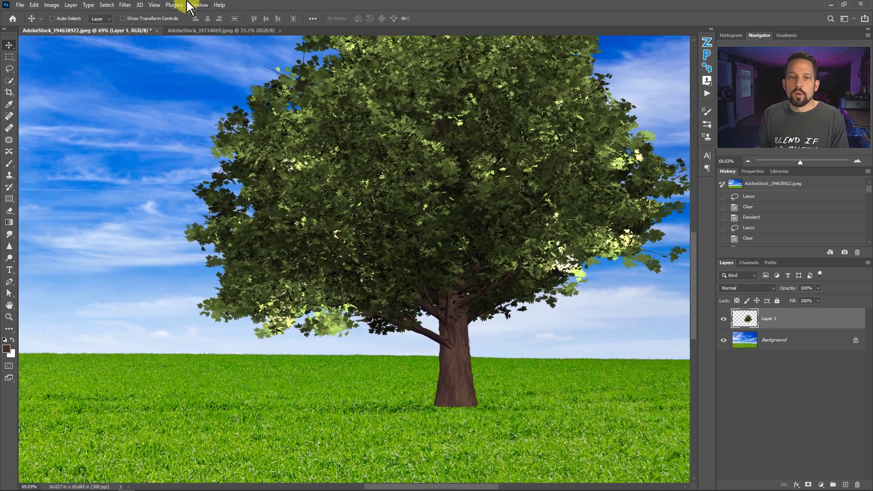
left_click(125, 4)
mouse_move(139, 124)
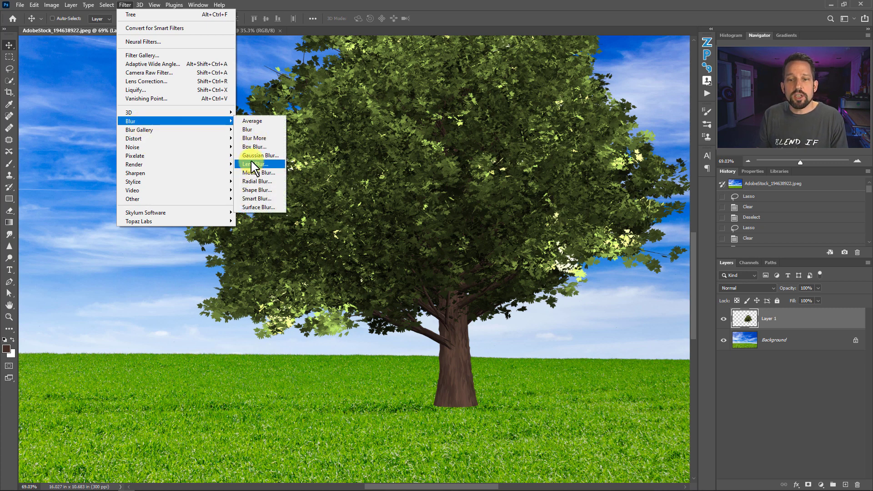
left_click(253, 146)
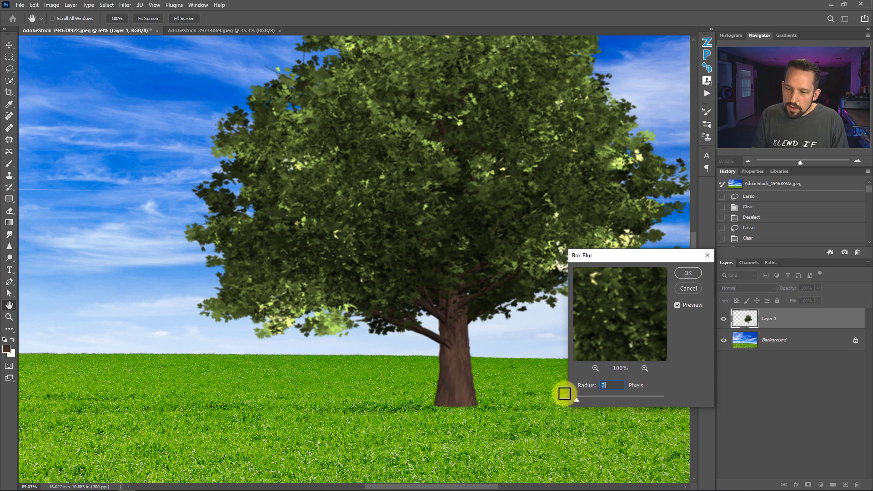
left_click_drag(577, 400, 551, 400)
- Check the blurred trunk and leaves up close and set the Box Blur radius to 2 pixels
left_click_drag(456, 384, 504, 393)
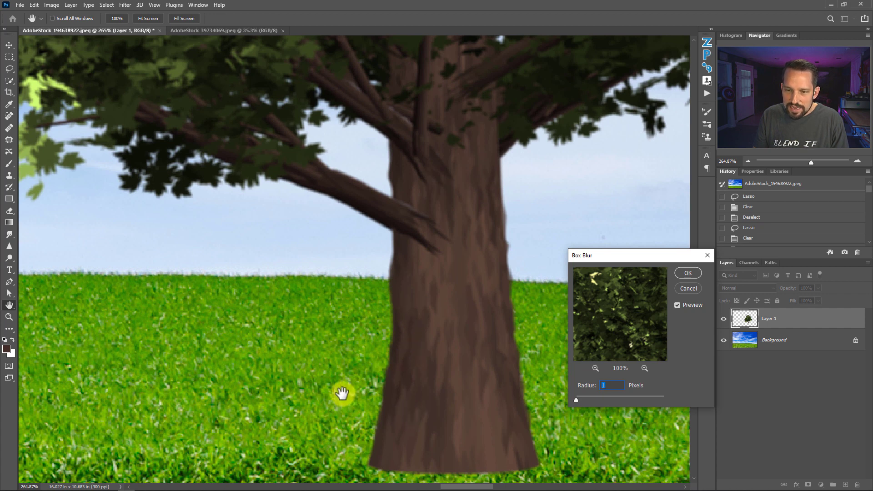
left_click_drag(345, 393, 409, 321)
left_click(574, 387)
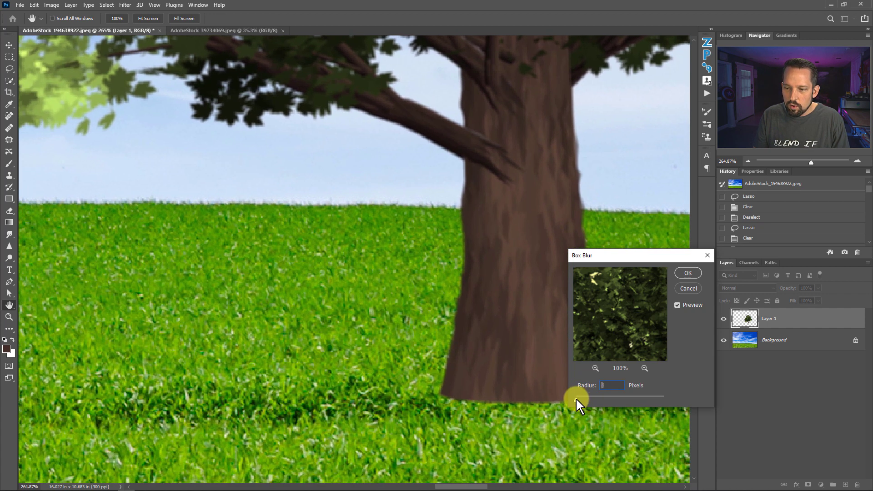
type("3")
left_click(576, 397)
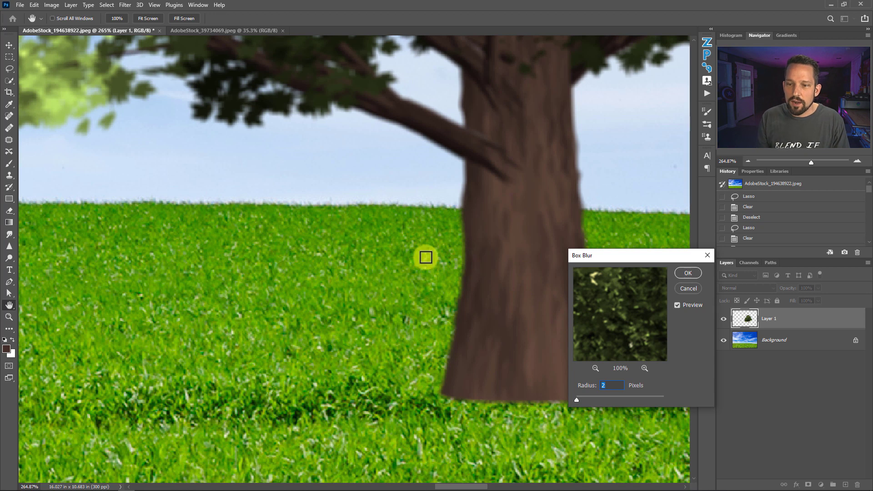
scroll(454, 200, "up", 3)
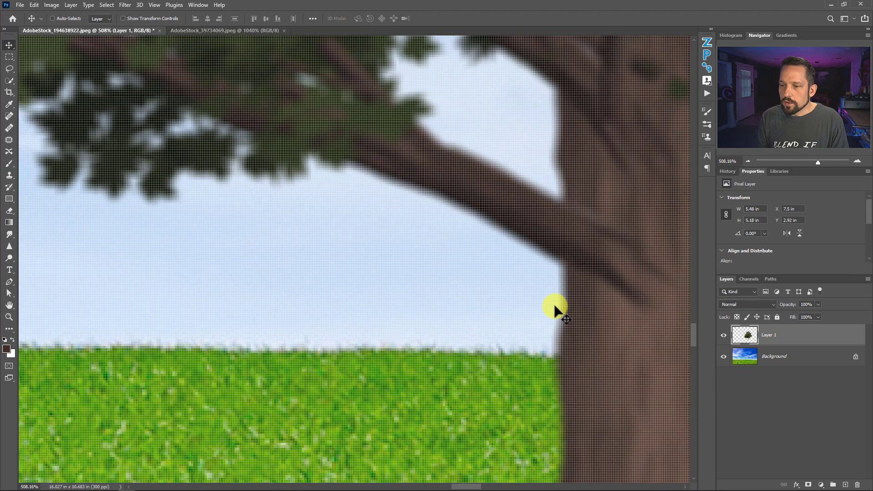
- Start the Add Noise filter on the tree layer with an amount of 3% and Uniform distribution
scroll(526, 286, "down", 10)
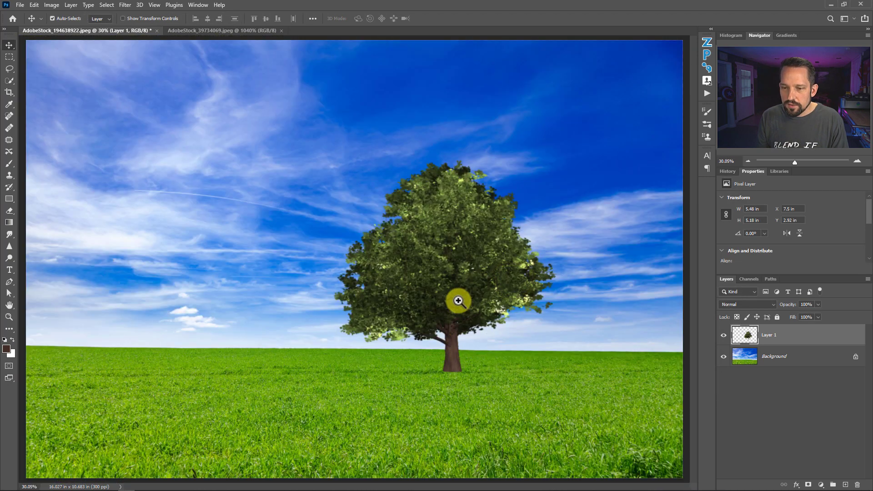
scroll(477, 314, "up", 5)
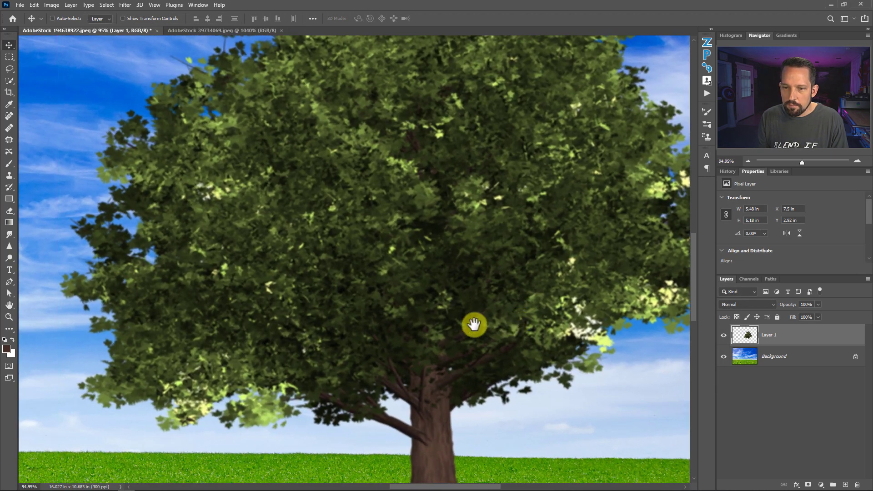
left_click_drag(474, 325, 449, 247)
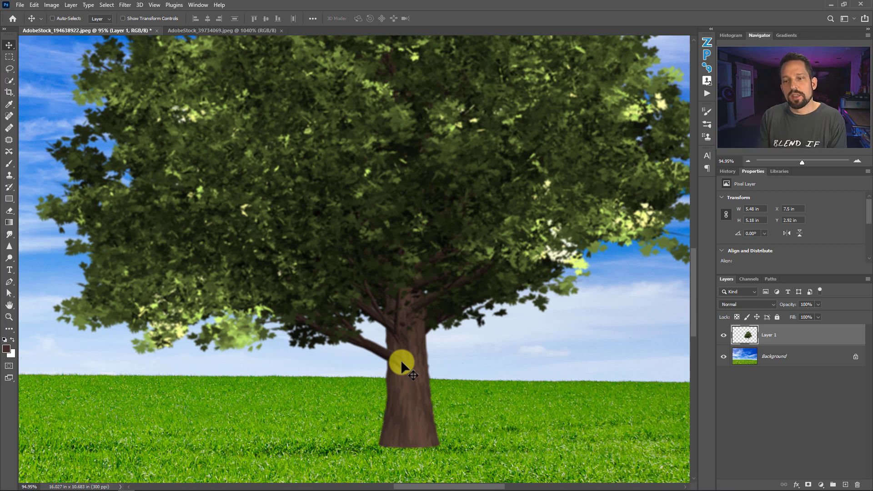
left_click(125, 5)
mouse_move(139, 147)
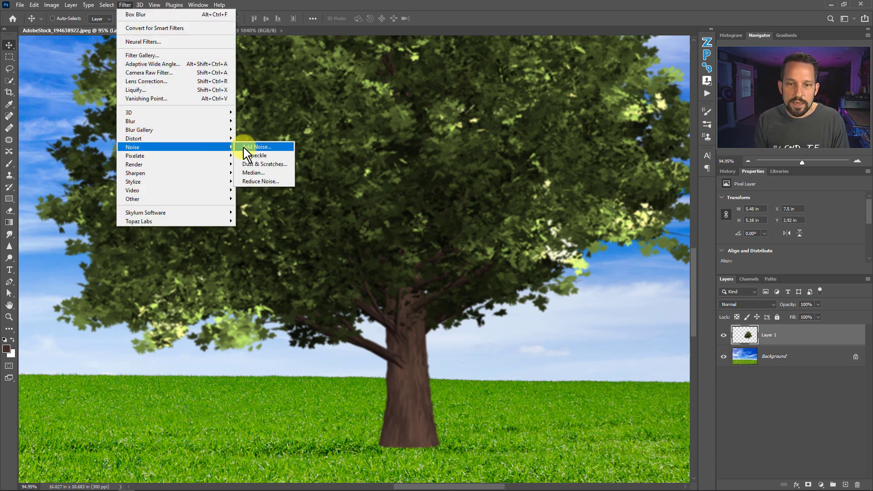
left_click(249, 147)
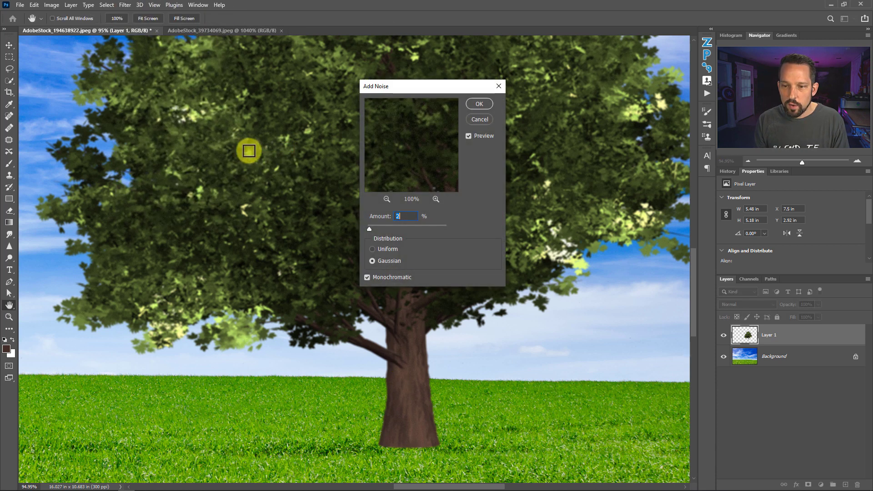
left_click(298, 194, "ctrl")
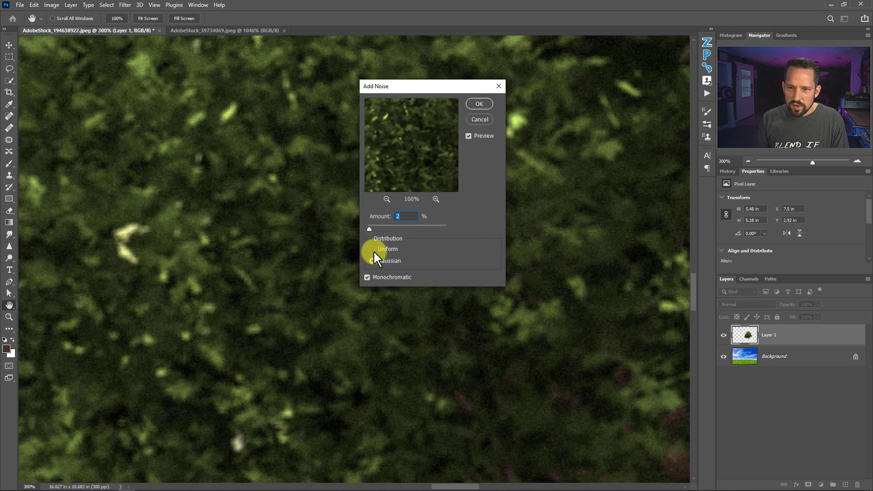
left_click(373, 249)
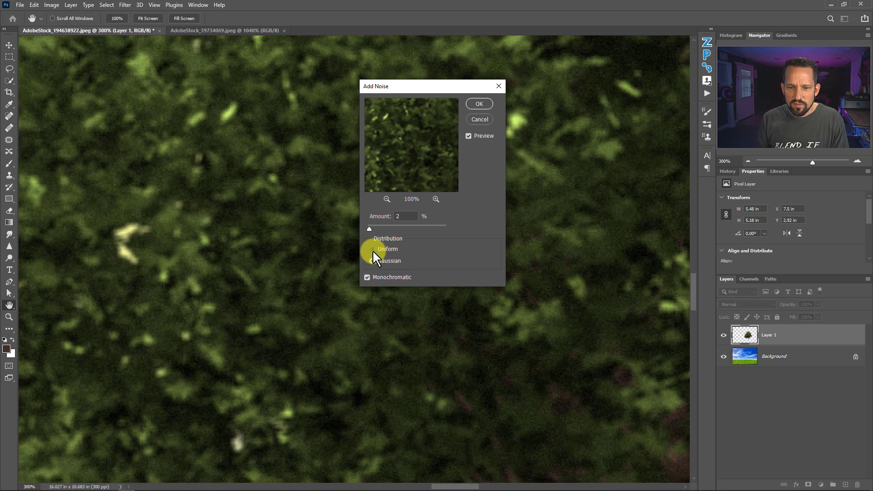
left_click_drag(370, 227, 369, 227)
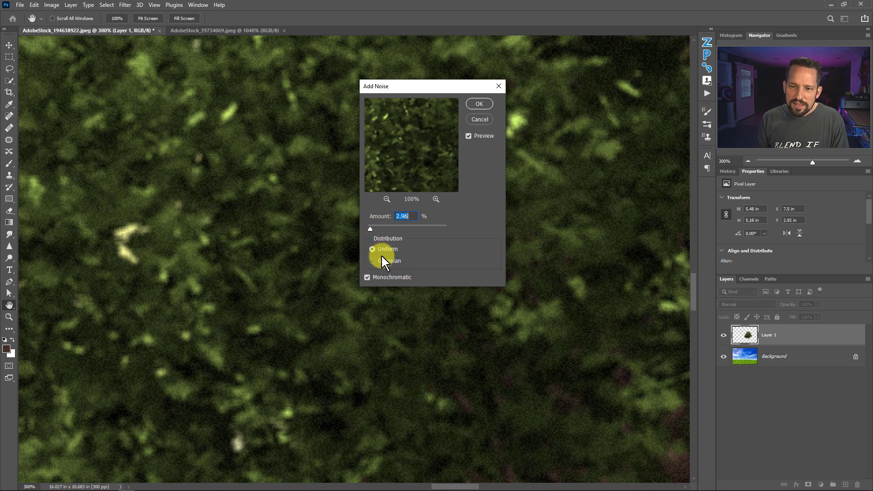
type("3")
- Switch the noise distribution to Gaussian, keep it monochromatic, and set the amount to 2.5%
left_click_drag(255, 247, 188, 129)
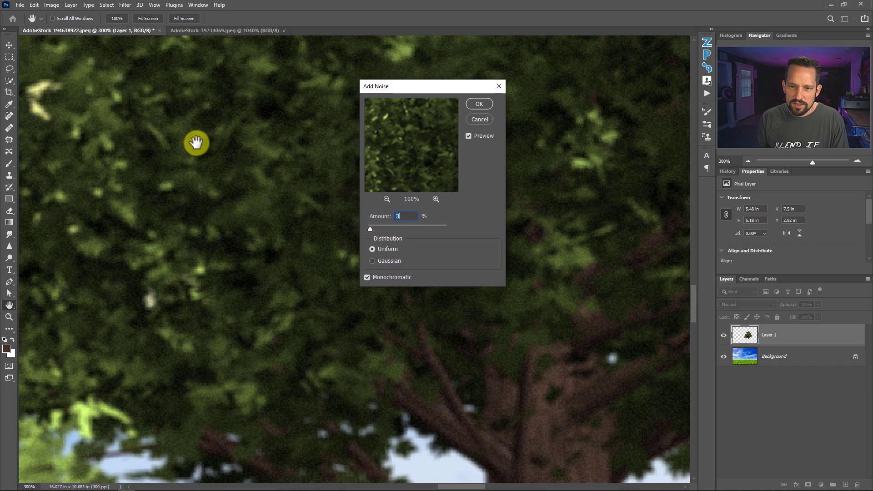
left_click_drag(298, 261, 220, 185)
left_click(372, 261)
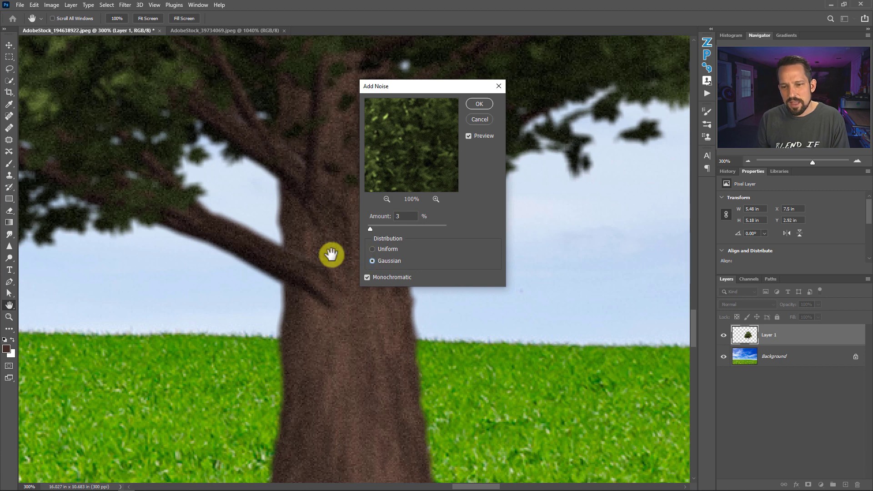
left_click(367, 277)
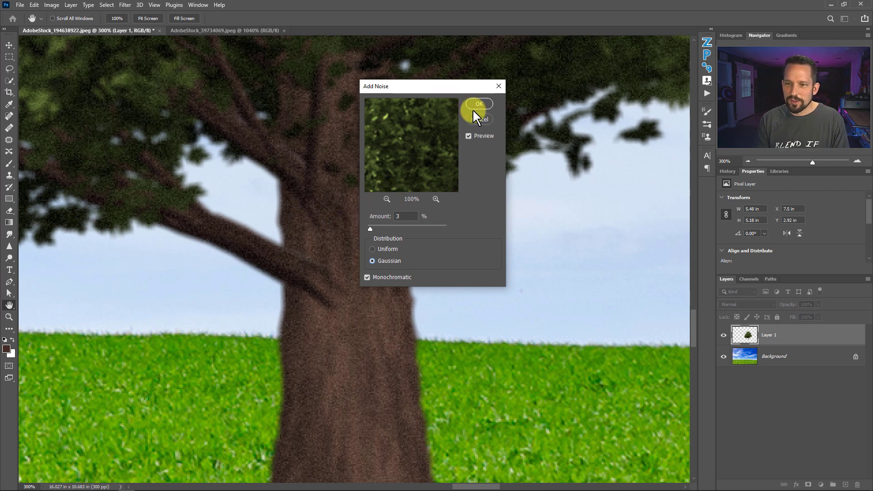
double_click(391, 216)
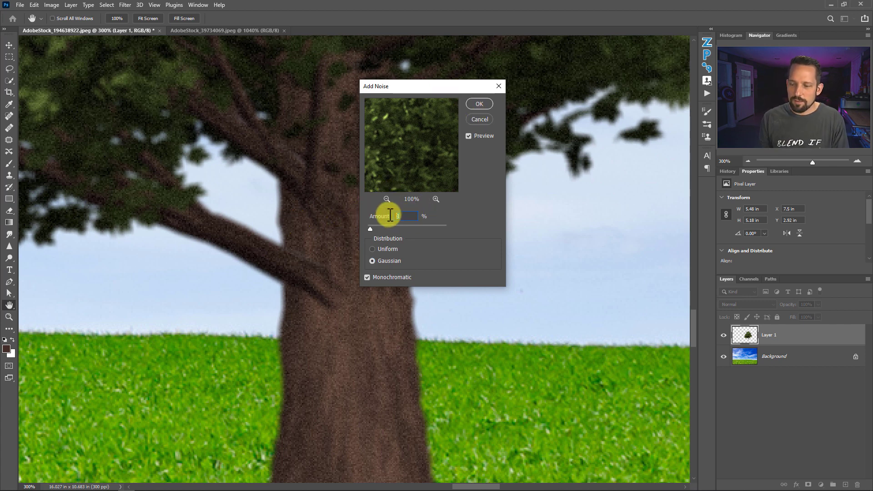
type("2.5")
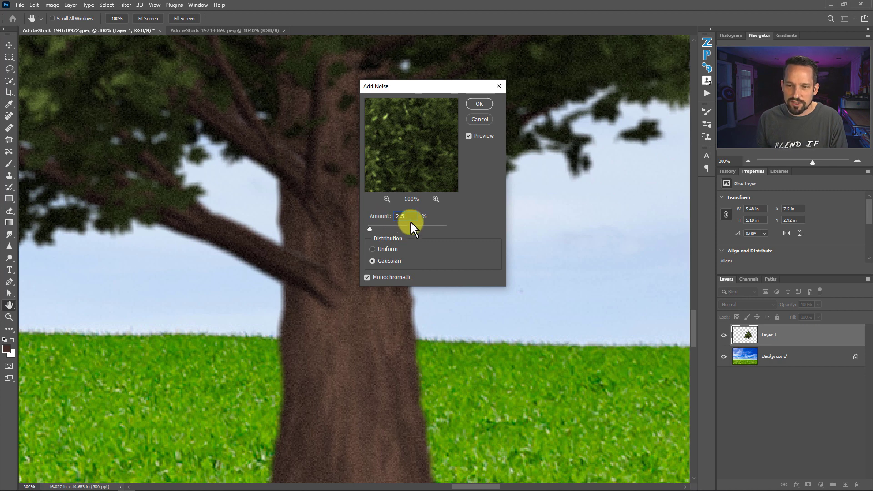
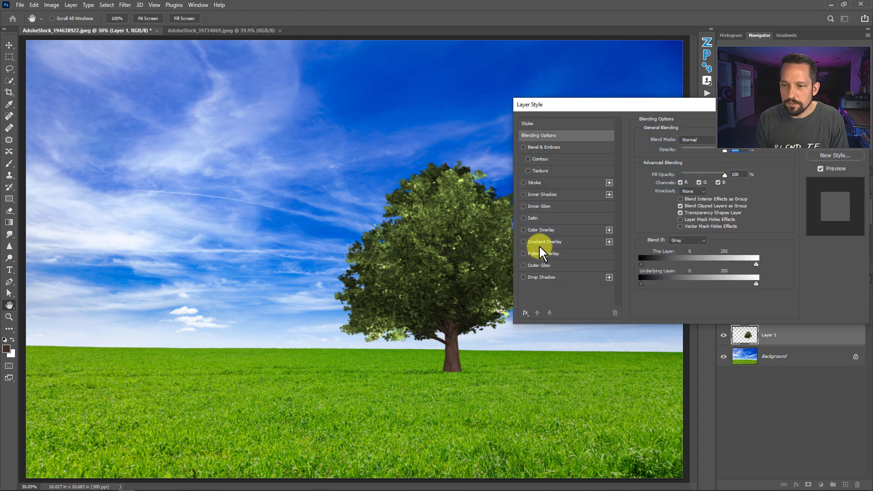
left_click(535, 274)
left_click_drag(430, 301, 419, 284)
key("Escape")
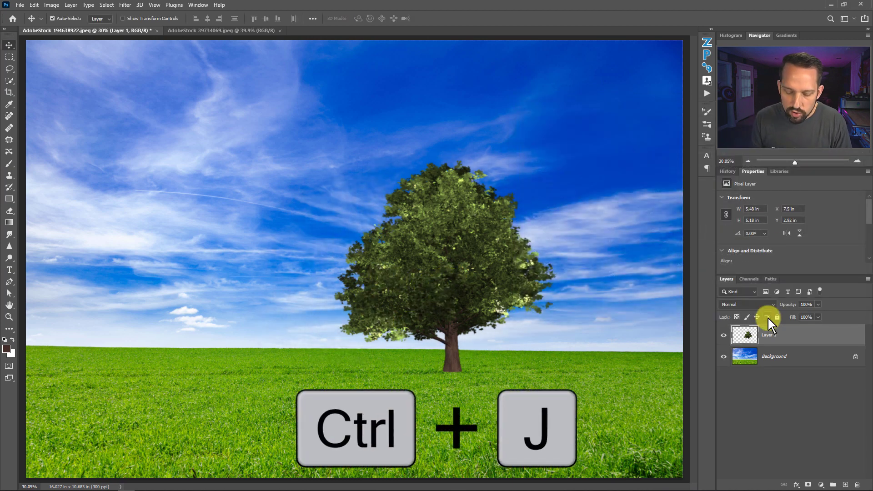
- Duplicate the tree layer, name the copy Shadow, and place it between Layer 1 and the background
key("ctrl+j")
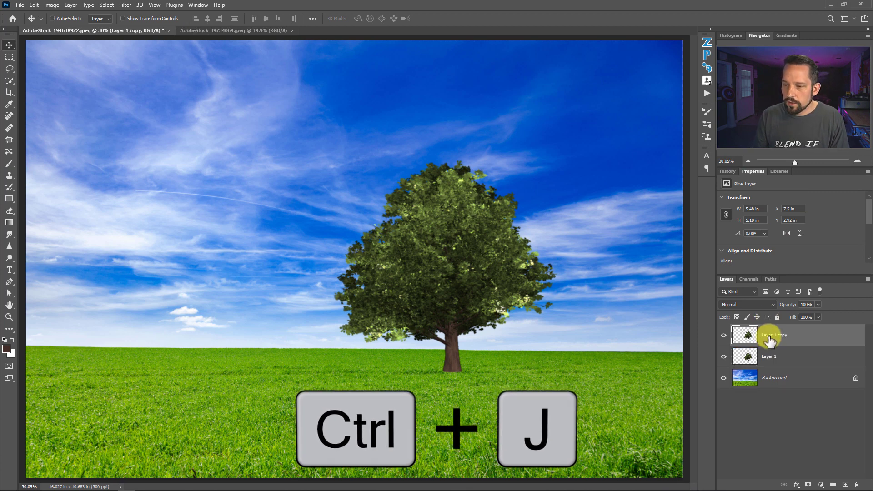
double_click(767, 335)
type("Shado")
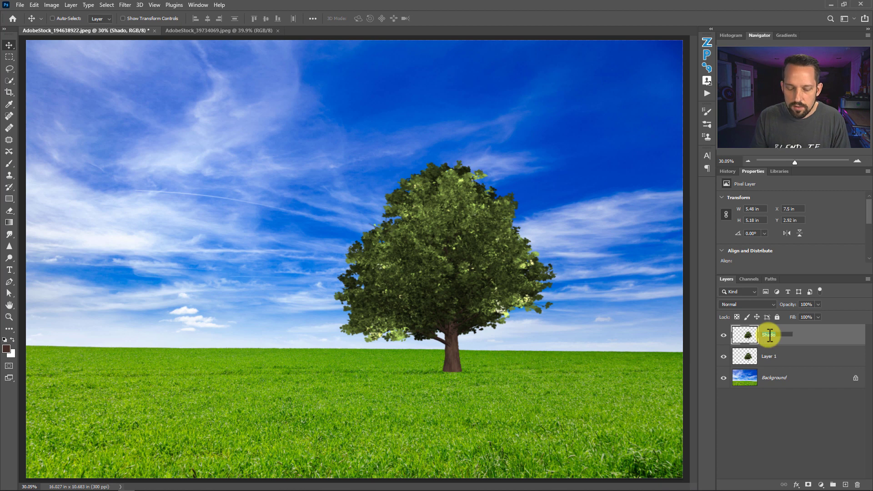
type("w")
key("Return")
left_click_drag(768, 336, 770, 364)
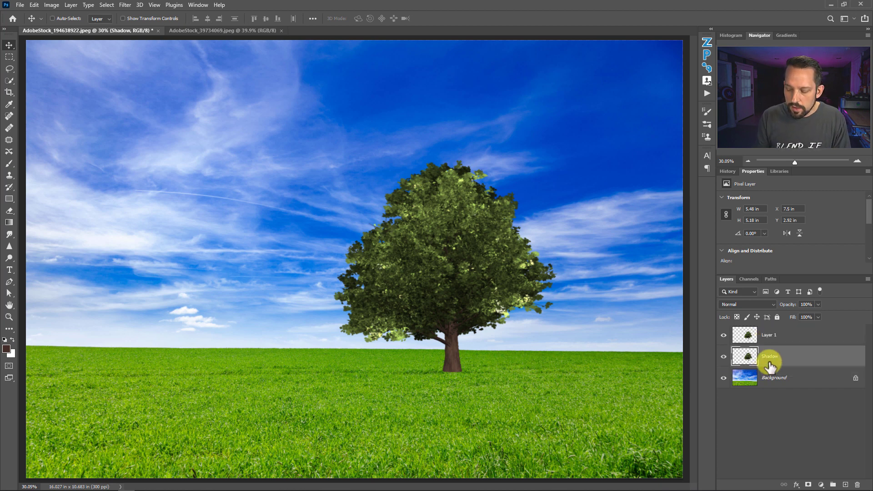
- Flip and flatten the Shadow layer into a thin strip below the trunk, about 5.32 in wide and 0.27 in high
key("ctrl+t")
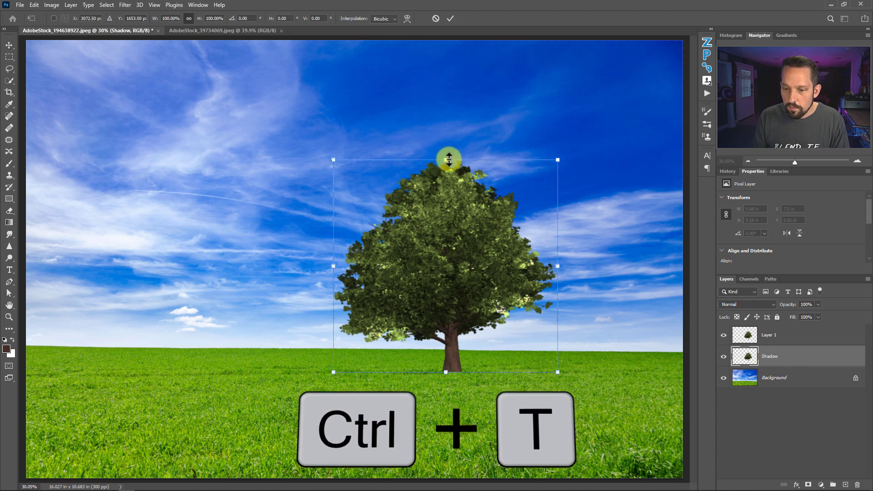
left_click_drag(449, 159, 460, 383)
left_click_drag(558, 379, 571, 376)
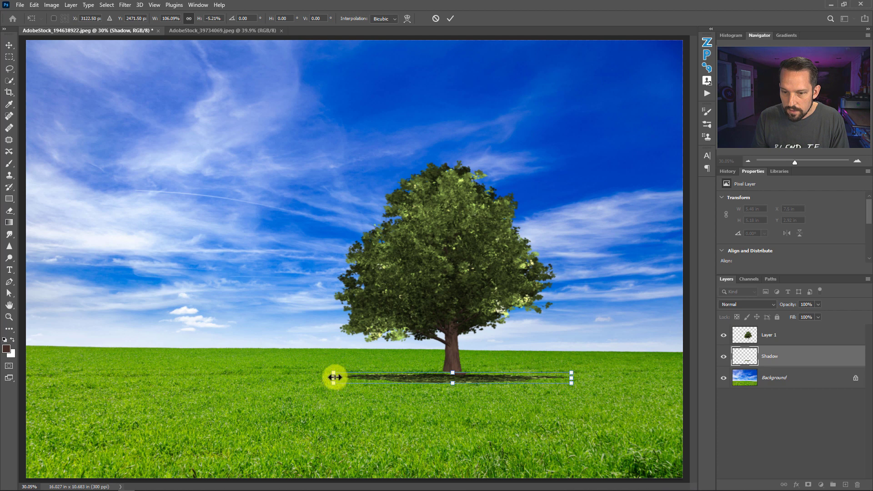
left_click_drag(333, 377, 341, 378)
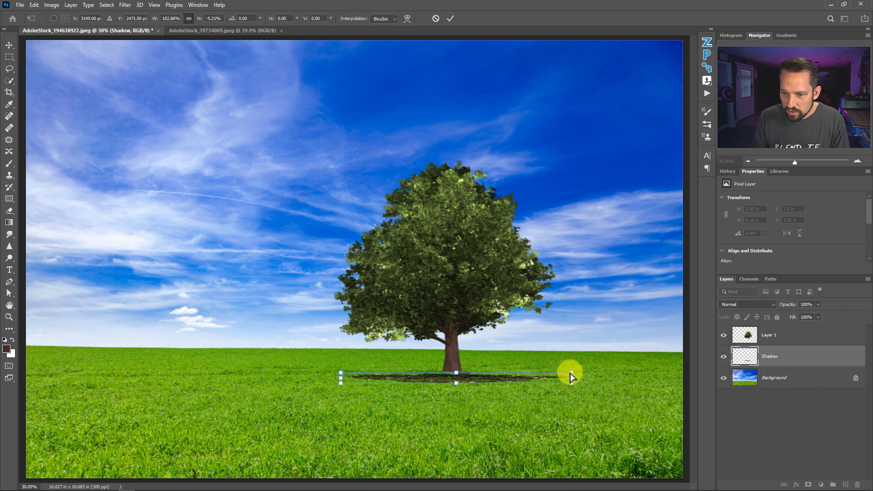
left_click_drag(571, 377, 554, 372)
key("Return")
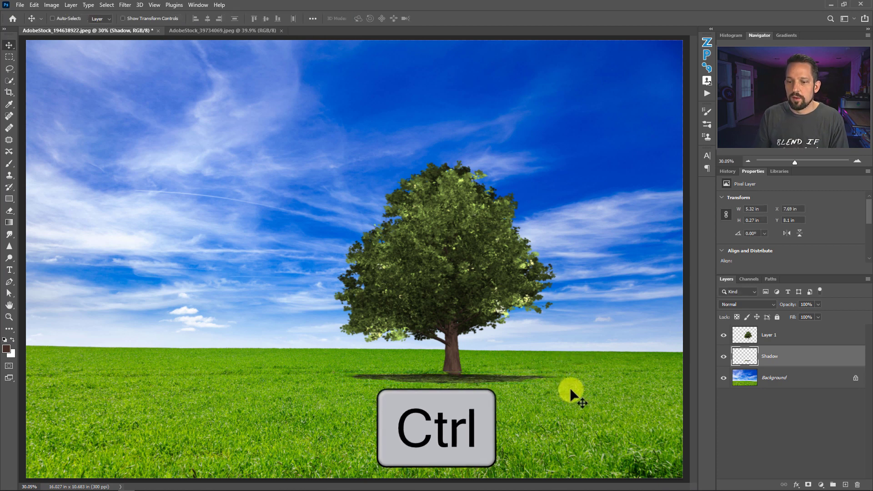
- Nudge the flattened shadow up to Y 8 in so it meets the base of the trunk
key("shift+Up")
key("shift+Up")
key("shift+Up")
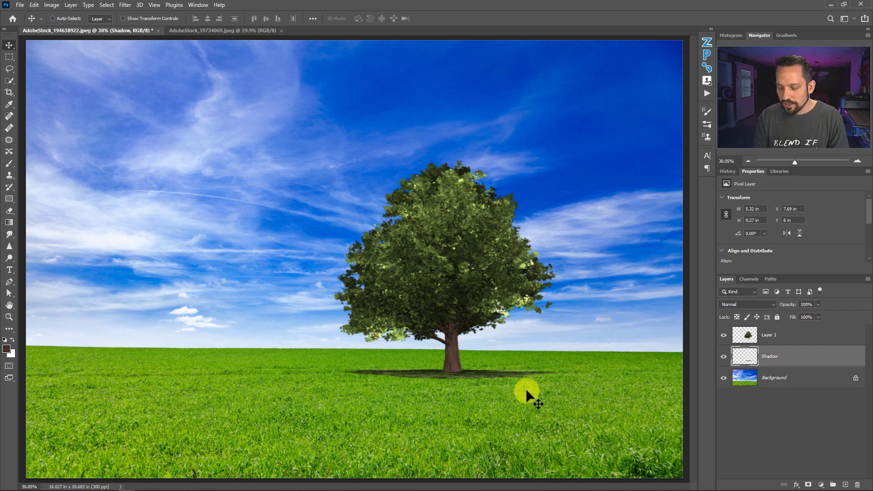
- Load the Shadow layer's outline as a selection, fill it with black at 100% opacity in Normal mode, and deselect
key("ctrl")
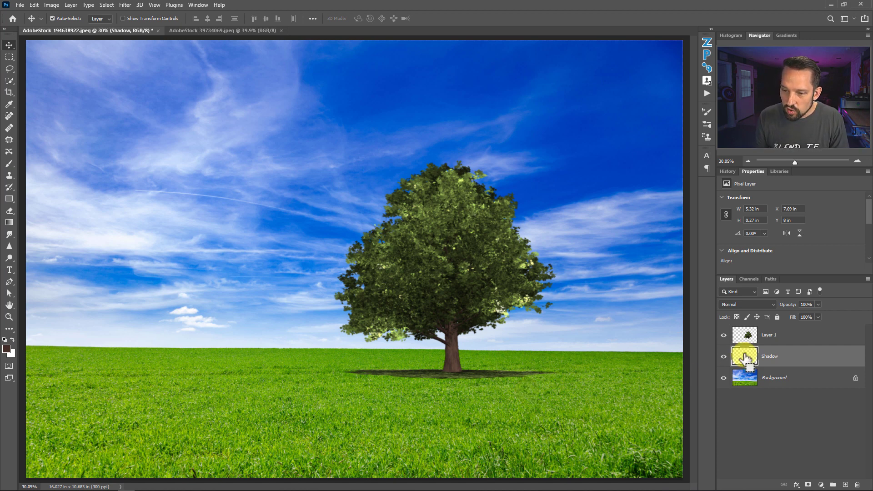
left_click(745, 357, "ctrl")
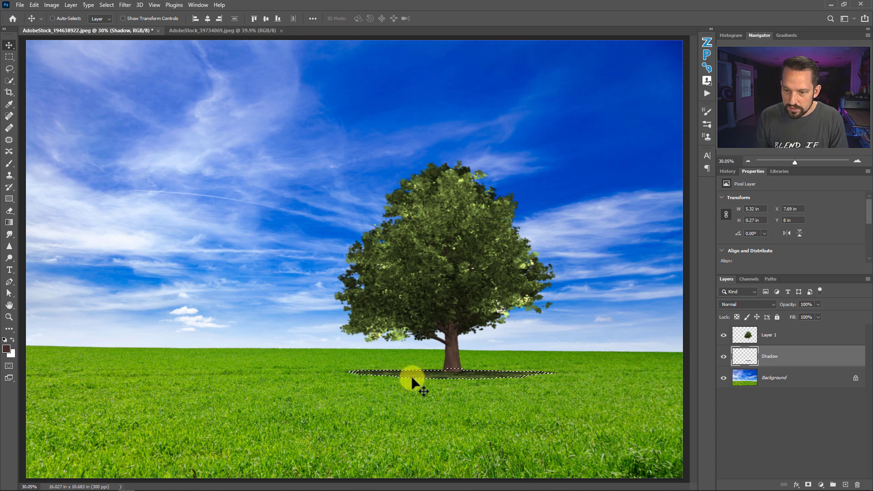
key("shift+F5")
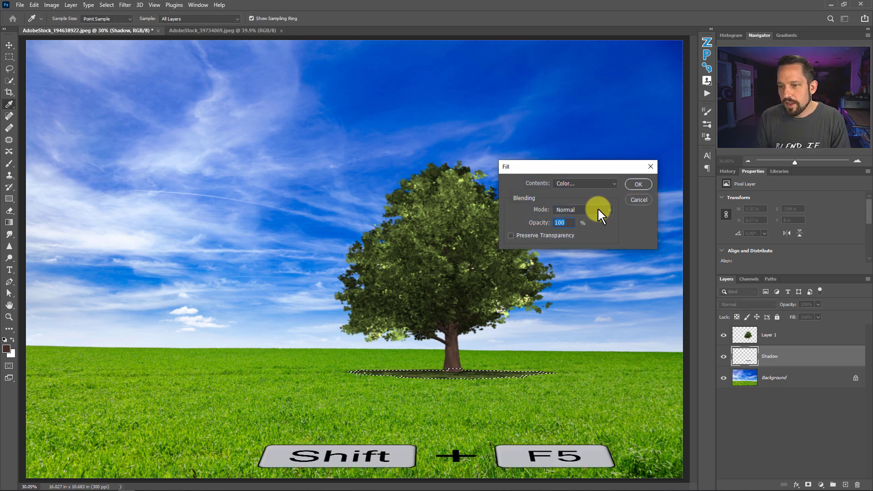
left_click(587, 184)
left_click(566, 250)
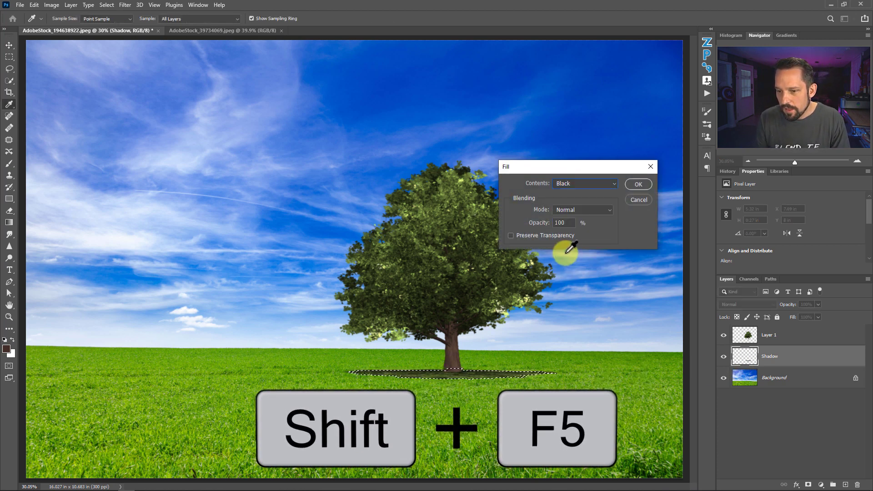
key("Return")
key("ctrl+d")
key("v")
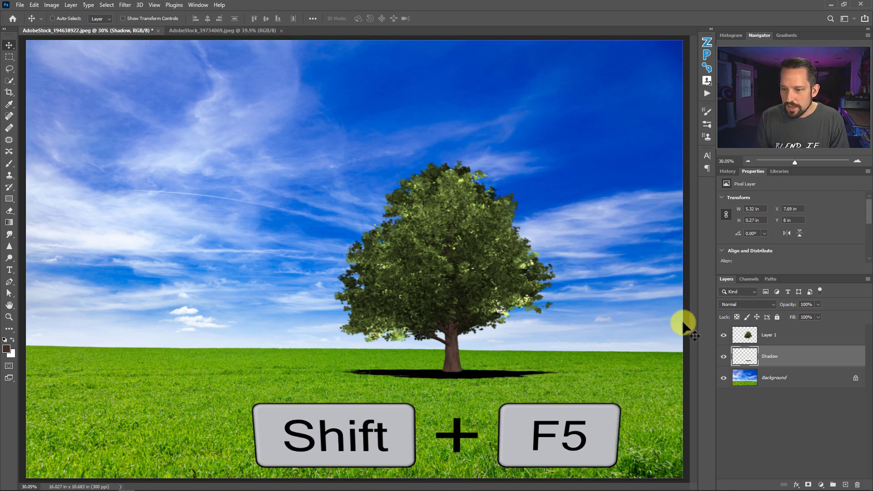
- Set the Shadow layer's blend mode to Hard Light and its opacity to 50%
left_click(748, 304)
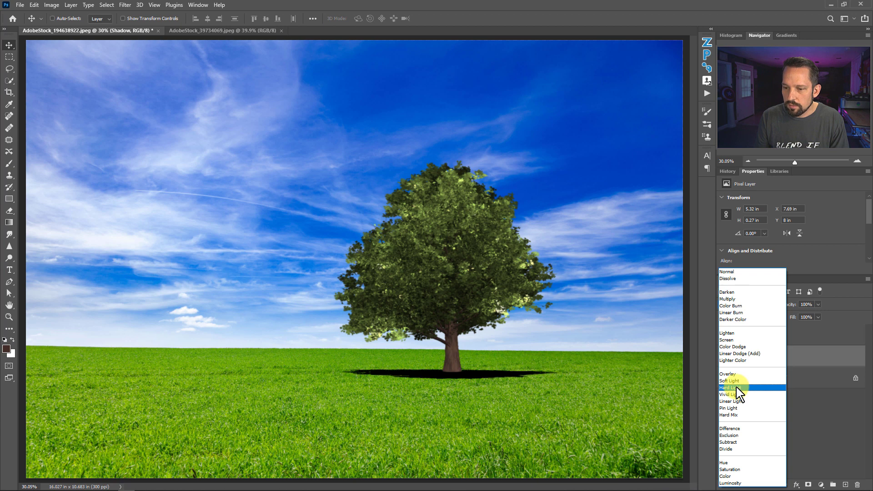
left_click(737, 387)
left_click(817, 304)
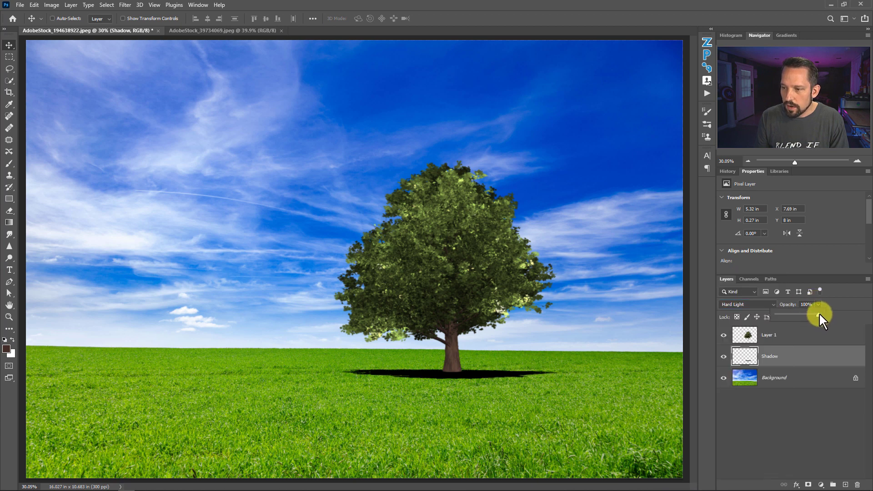
left_click_drag(806, 312, 798, 313)
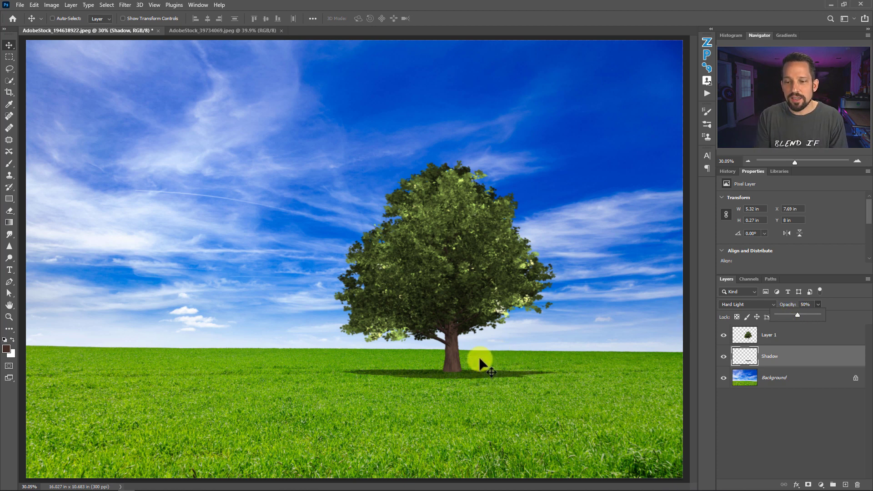
- Soften the Shadow layer with a Gaussian Blur of 9.2 pixels radius
left_click(131, 6)
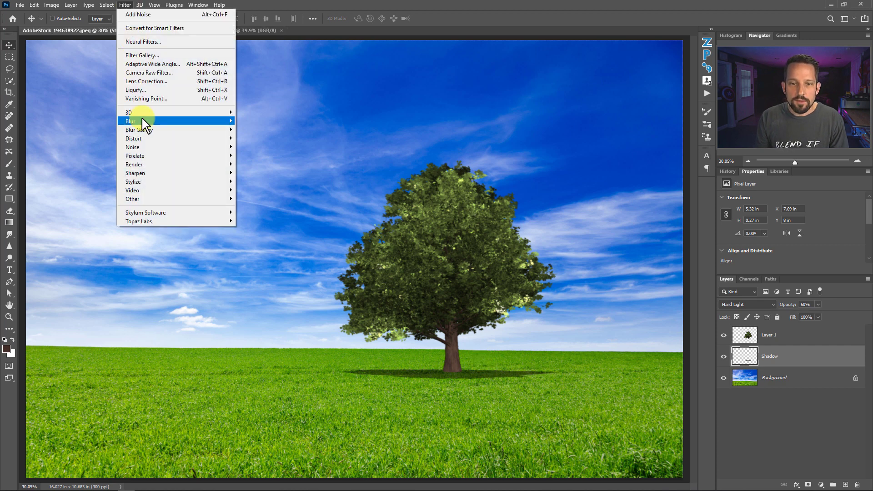
mouse_move(162, 121)
left_click(254, 155)
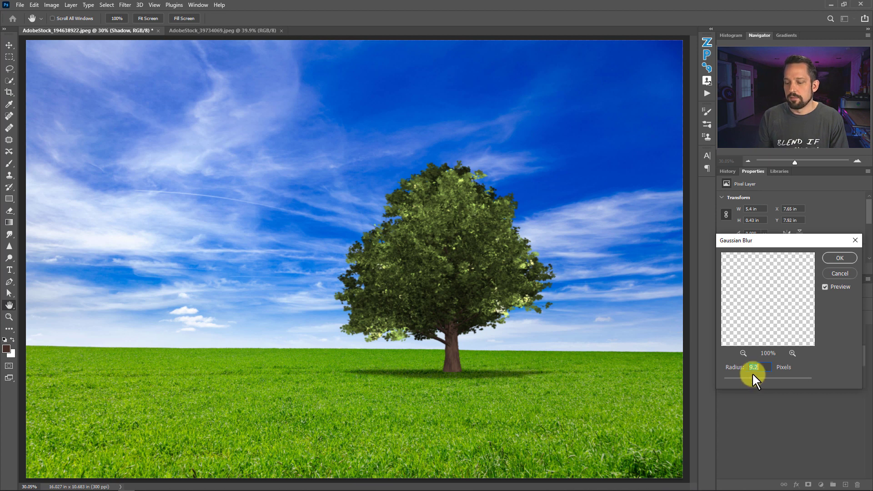
key("Return")
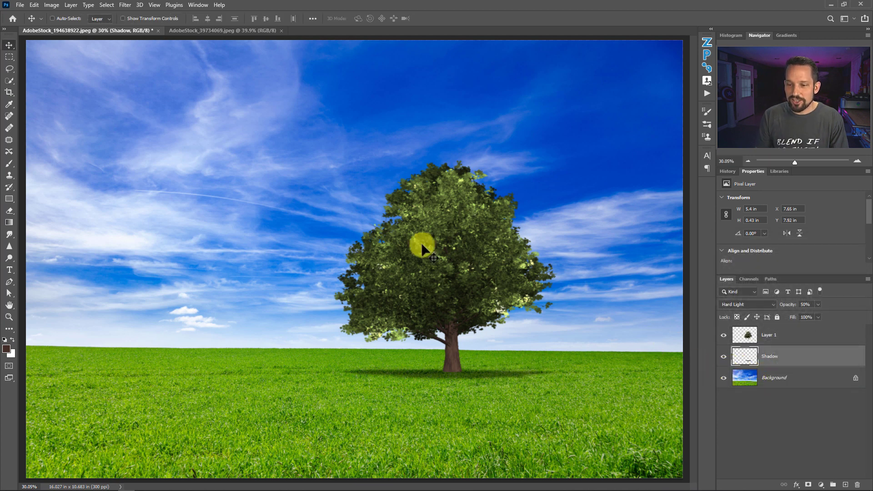
- Compare the shadow and the trunk's bark texture up close with those of the real tree photo
left_click(190, 29)
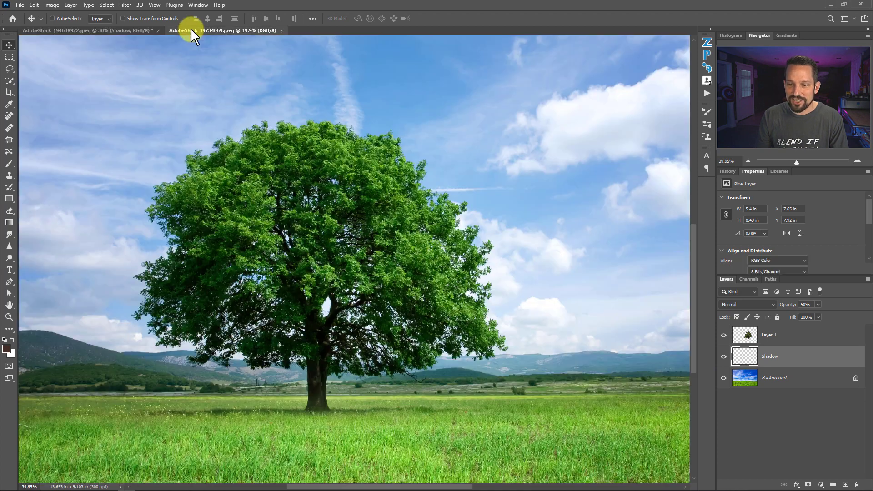
left_click(136, 28)
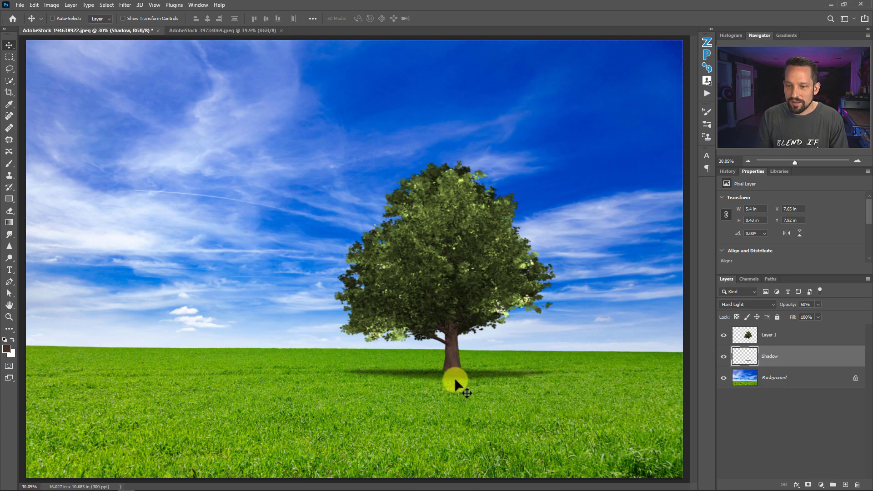
scroll(477, 356, "up", 5)
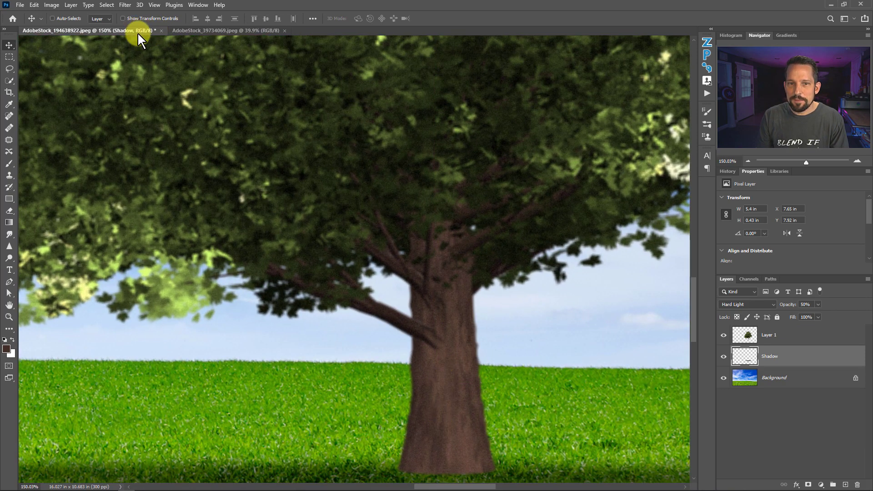
left_click(199, 29)
scroll(318, 396, "up", 10)
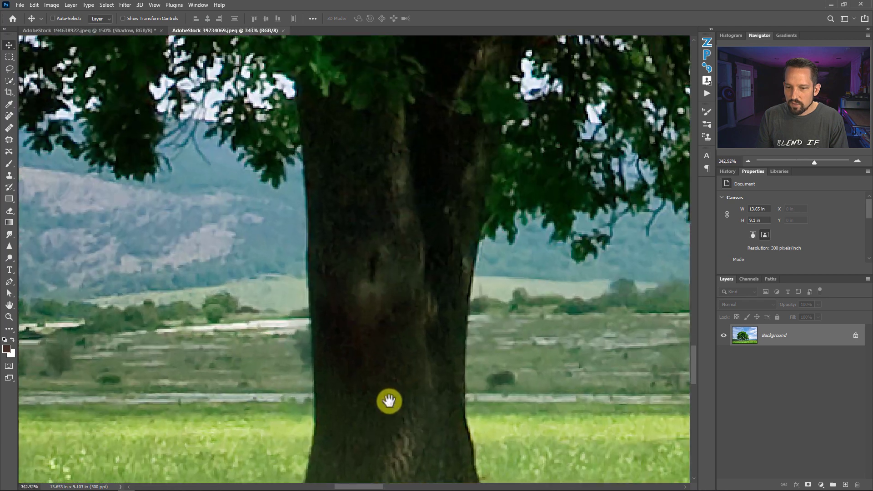
left_click_drag(389, 400, 383, 269)
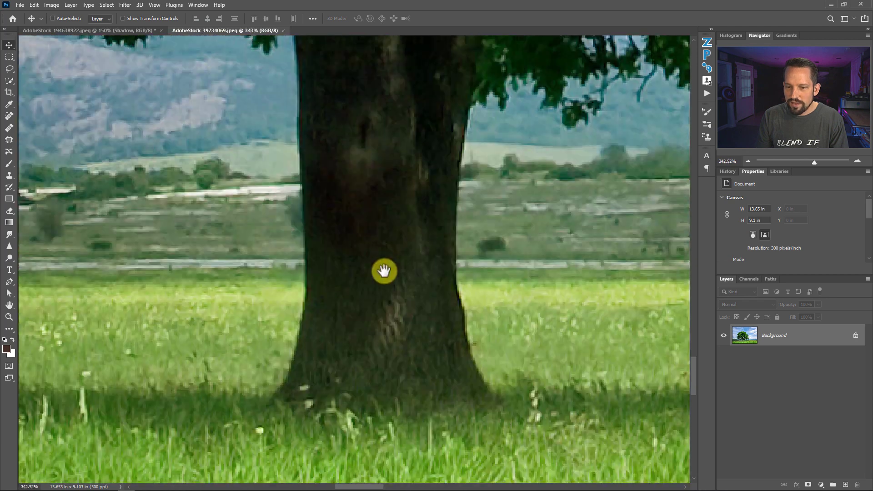
left_click(142, 30)
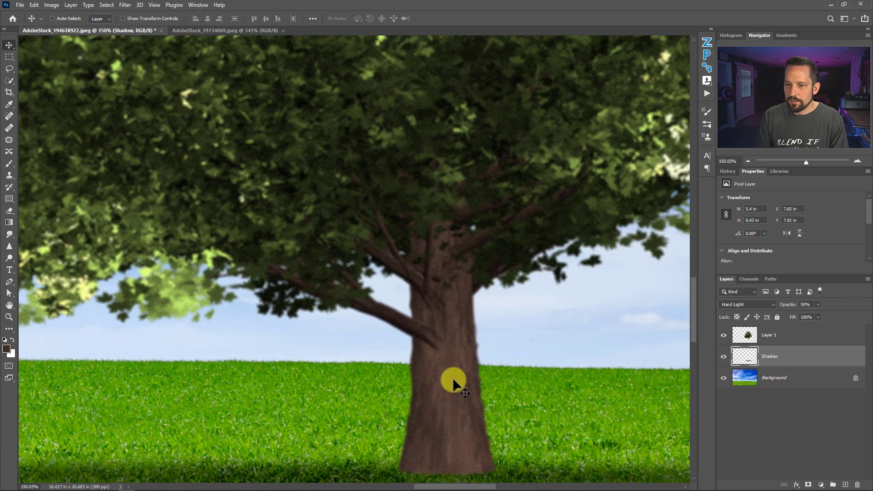
- Add a new layer above Layer 1 and render Fibers on it with variance 32 and strength 7
left_click(746, 335)
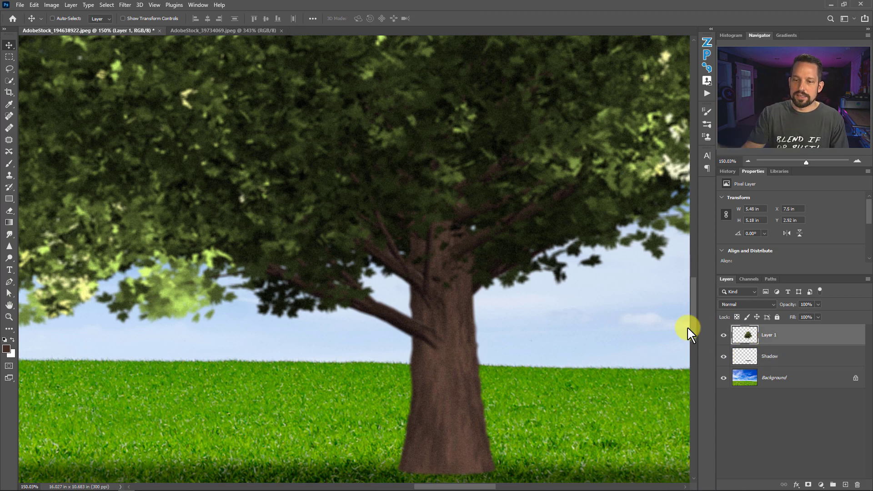
key("ctrl+0")
left_click(845, 485)
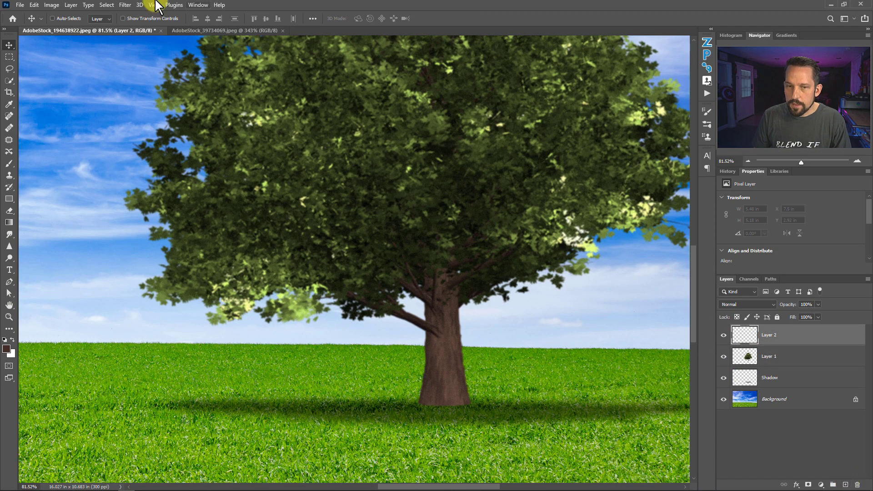
left_click(126, 5)
mouse_move(136, 164)
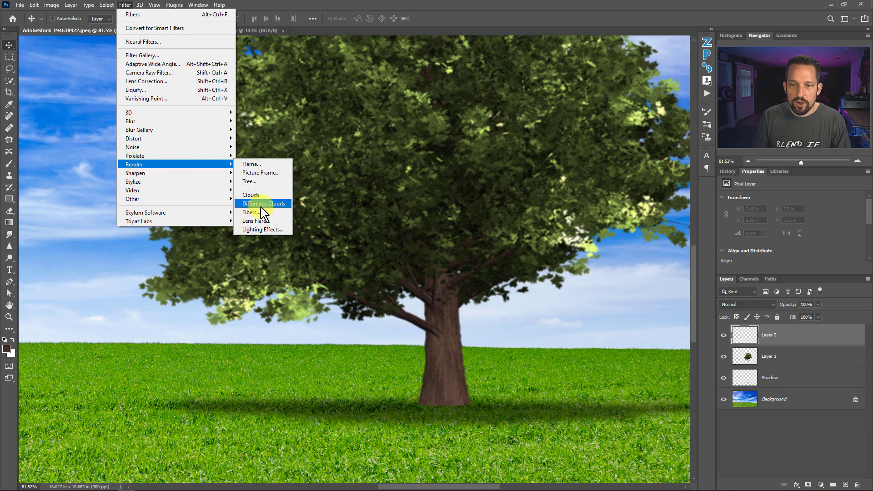
left_click(258, 212)
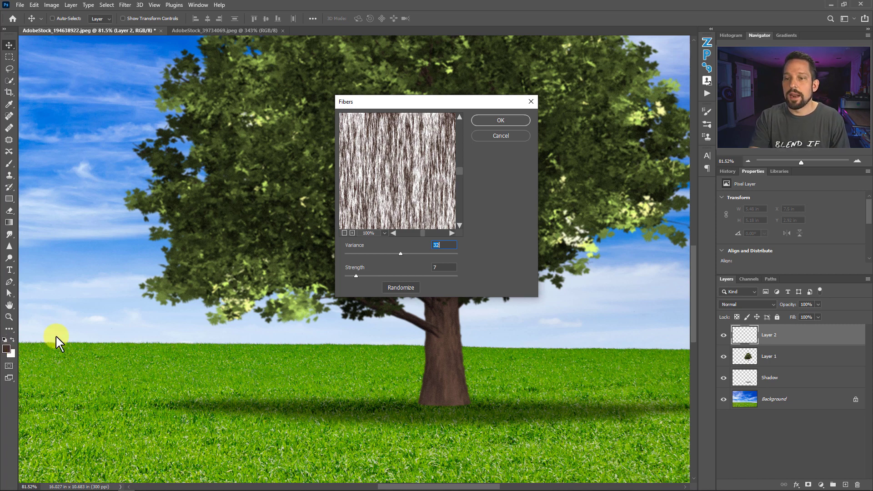
left_click(498, 119)
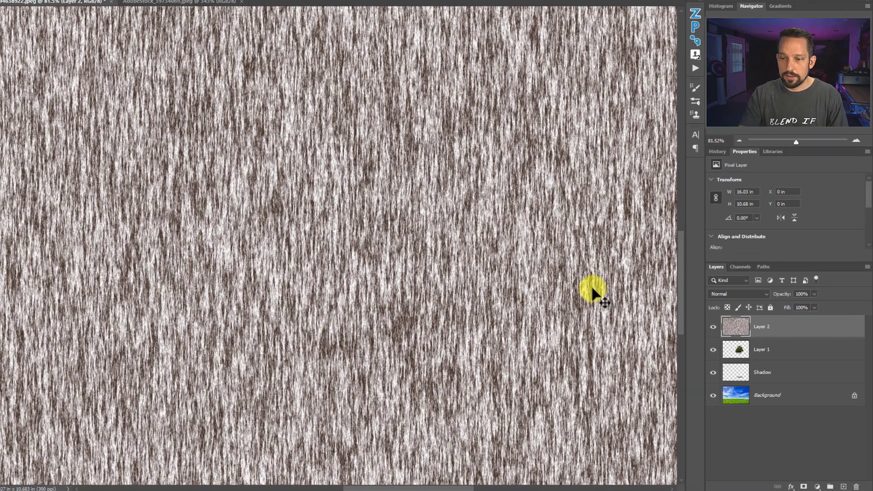
- Clip the fiber texture layer to the tree on Layer 1 and set its blend mode to Multiply
key("alt")
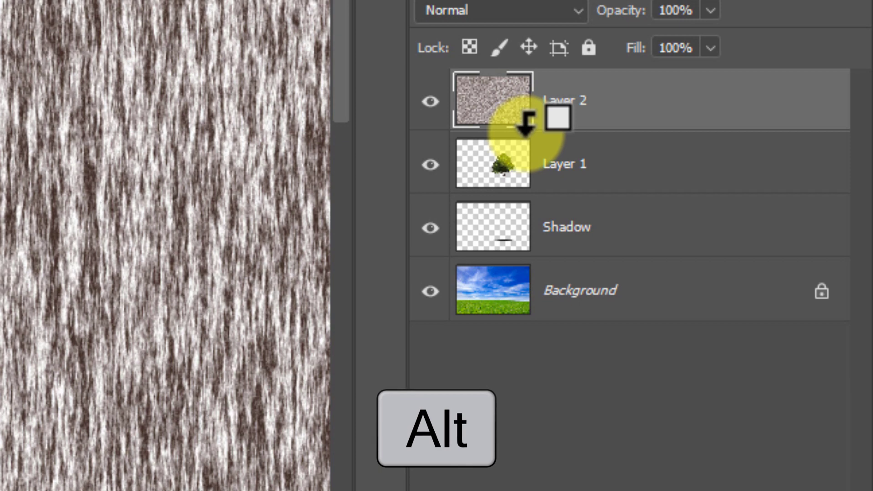
left_click(526, 130, "alt")
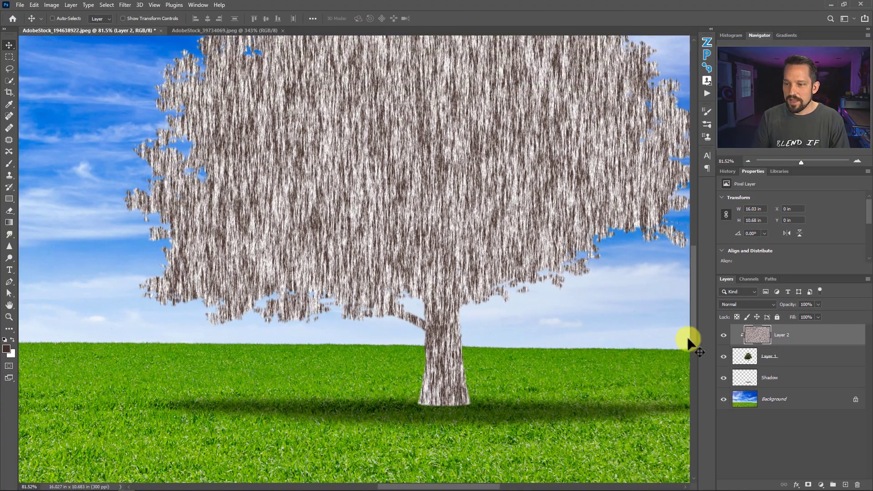
left_click(739, 304)
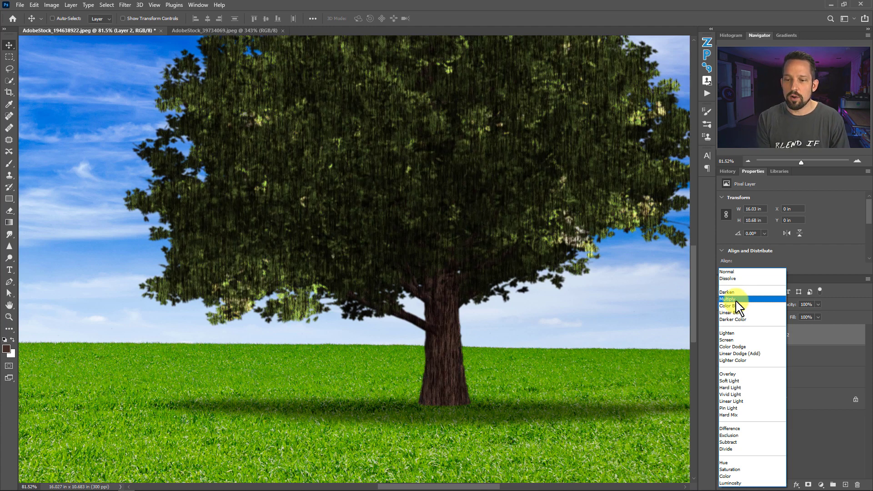
left_click(736, 300)
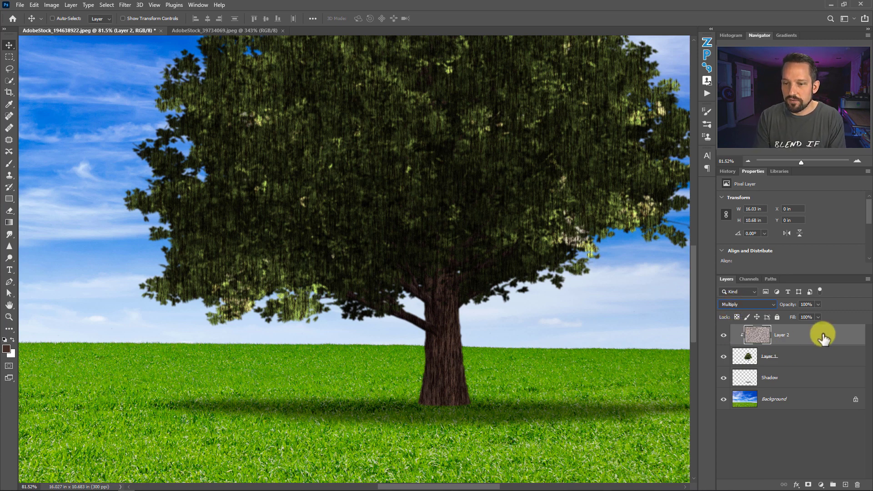
- Hide Layer 2 and select the trunk's brown tones on Layer 1 by Color Range with fuzziness 52
left_click(723, 336)
left_click(743, 355)
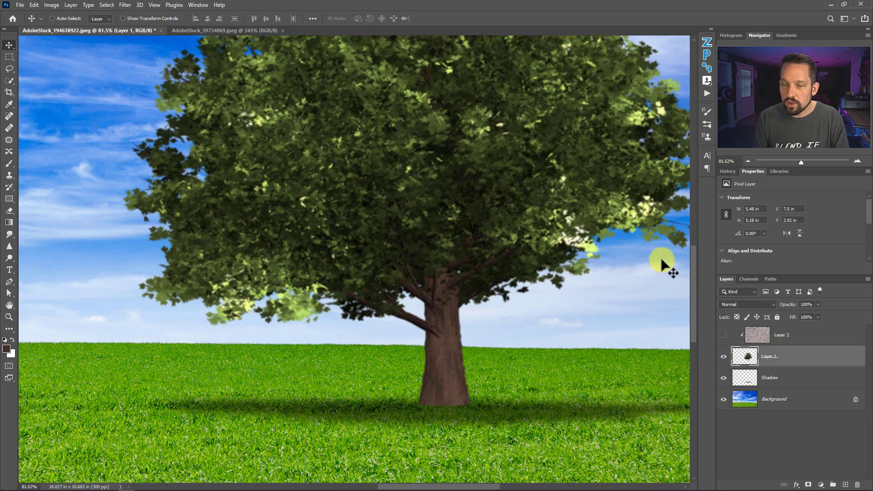
left_click(114, 6)
left_click(115, 90)
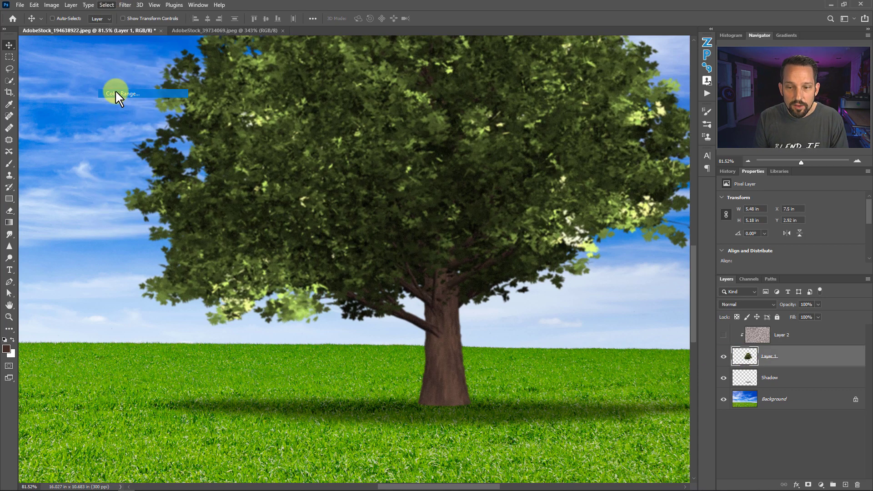
left_click(446, 389)
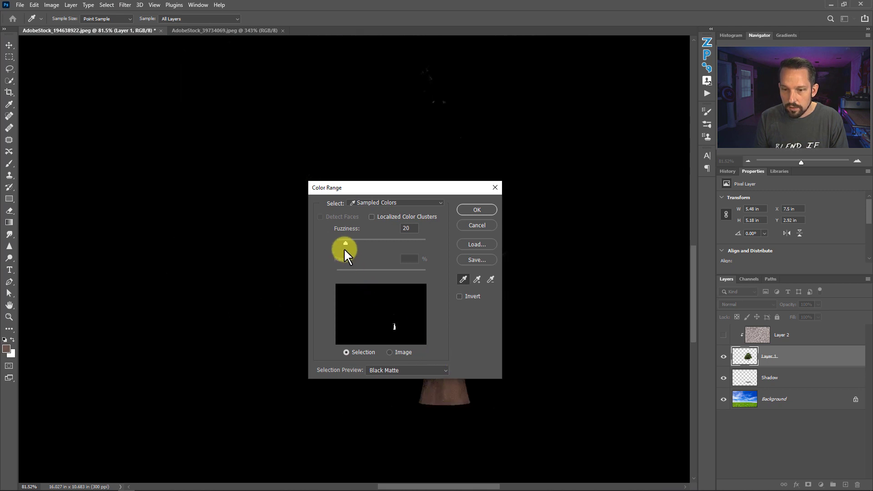
left_click_drag(348, 241, 359, 240)
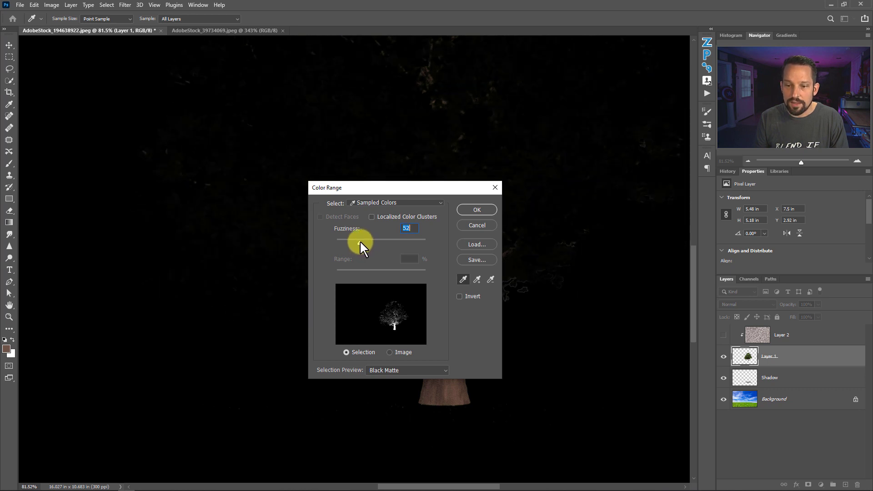
left_click(474, 209)
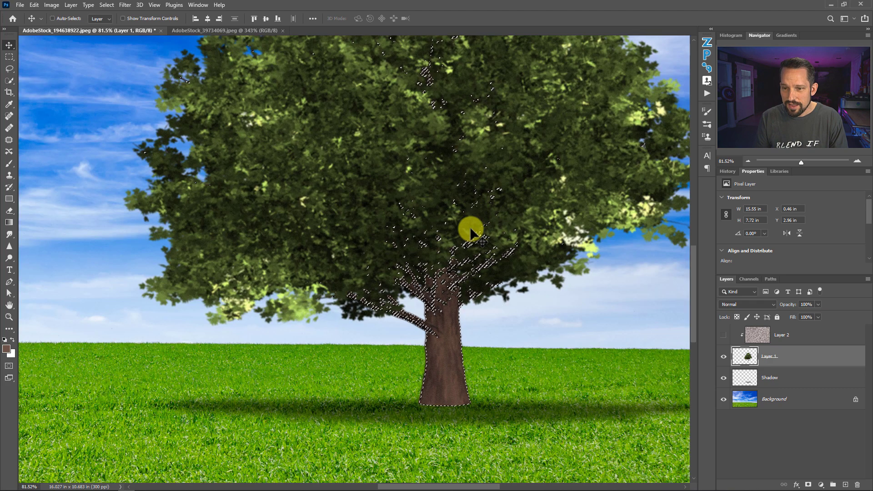
- Show Layer 2 again, mask its fiber texture to the trunk selection and set the layer's opacity to 50%
left_click(723, 334)
left_click(745, 337)
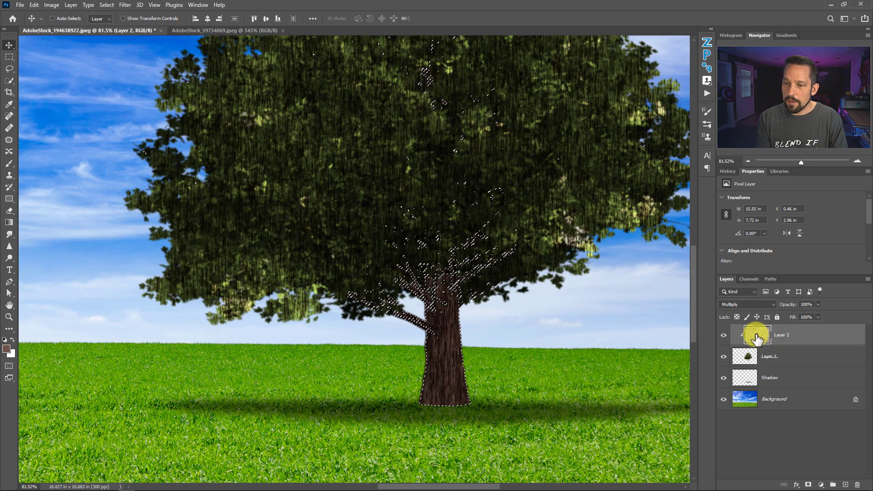
left_click(808, 484)
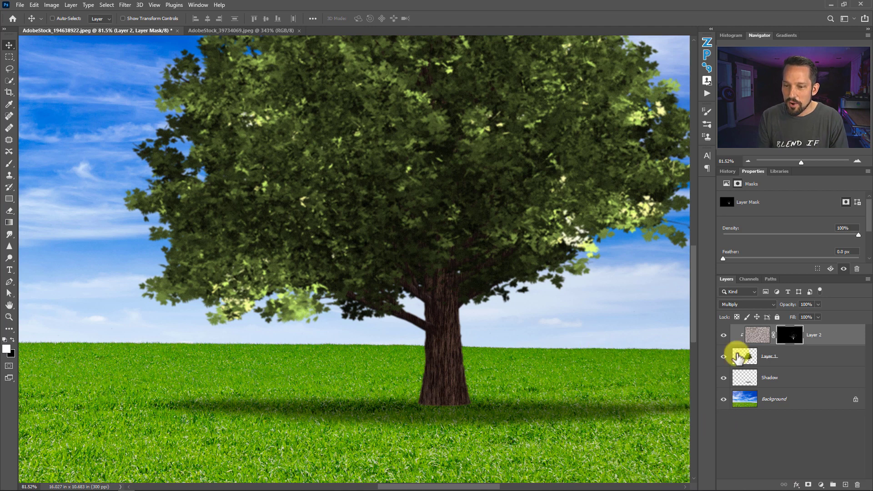
left_click(817, 304)
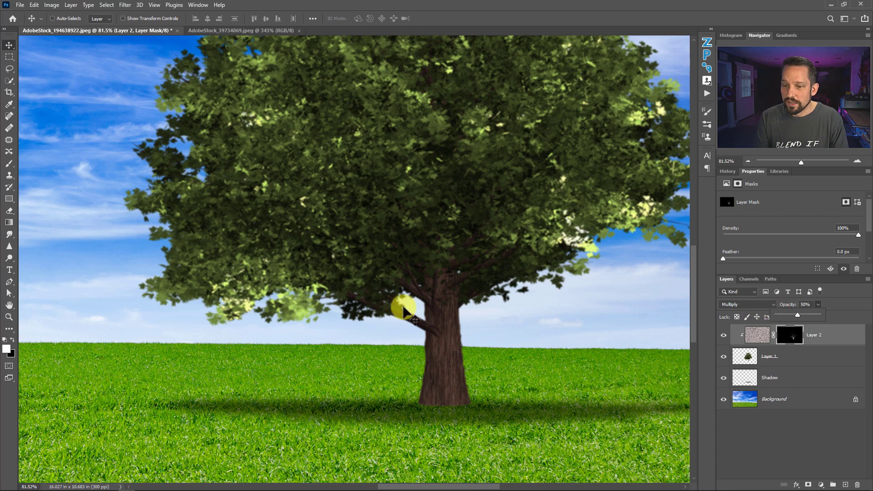
- Compare the trunk up close with and without the fiber texture, and review the whole composite
left_click_drag(449, 316, 425, 302)
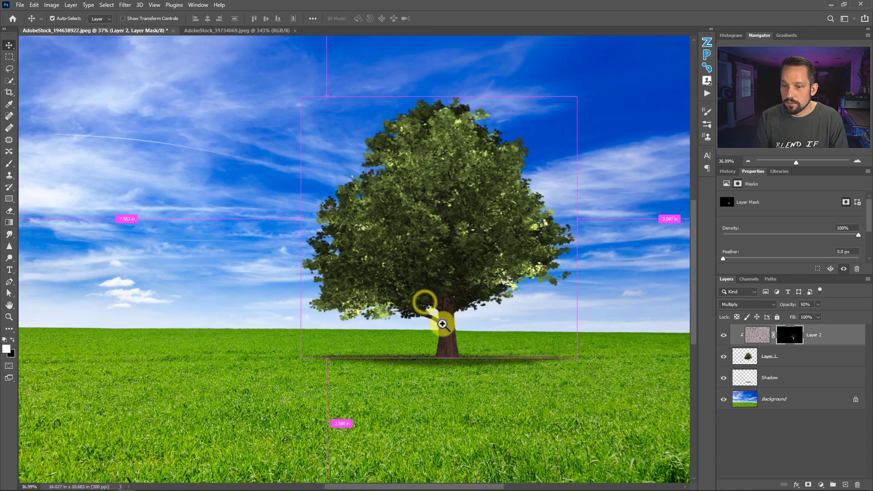
right_click(426, 340)
left_click(456, 345)
left_click_drag(460, 347, 536, 354)
left_click(723, 335)
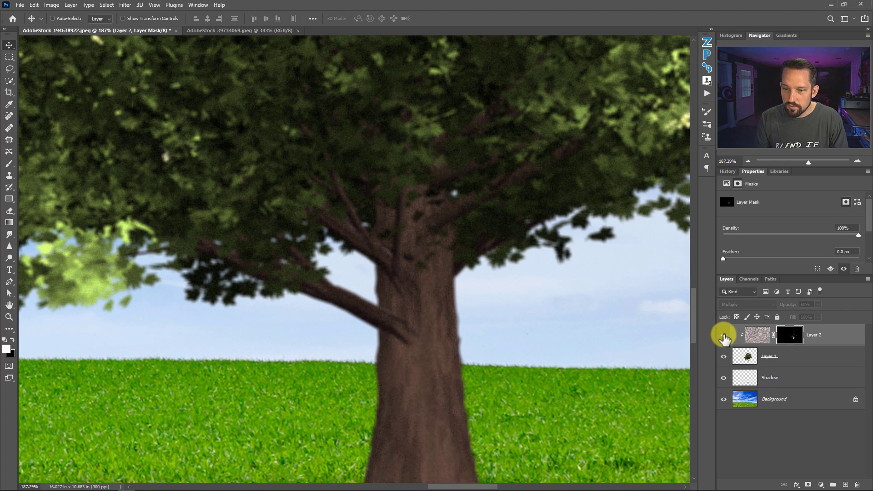
left_click(723, 335)
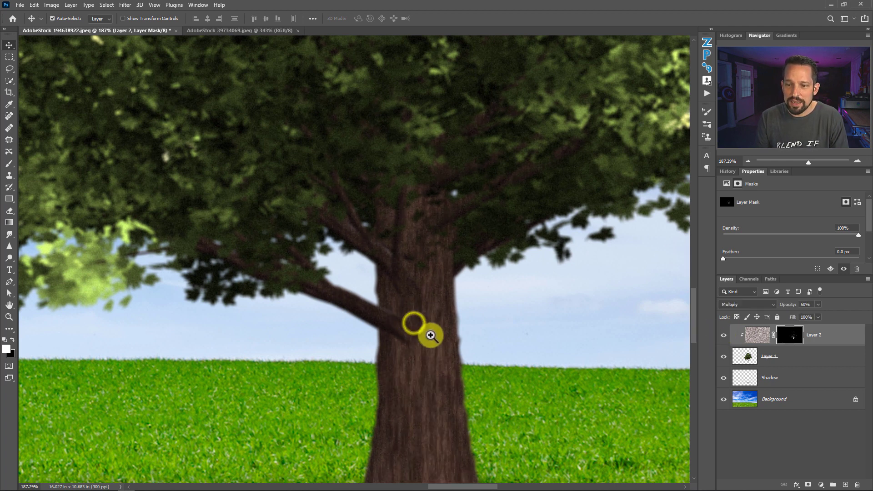
right_click(415, 346)
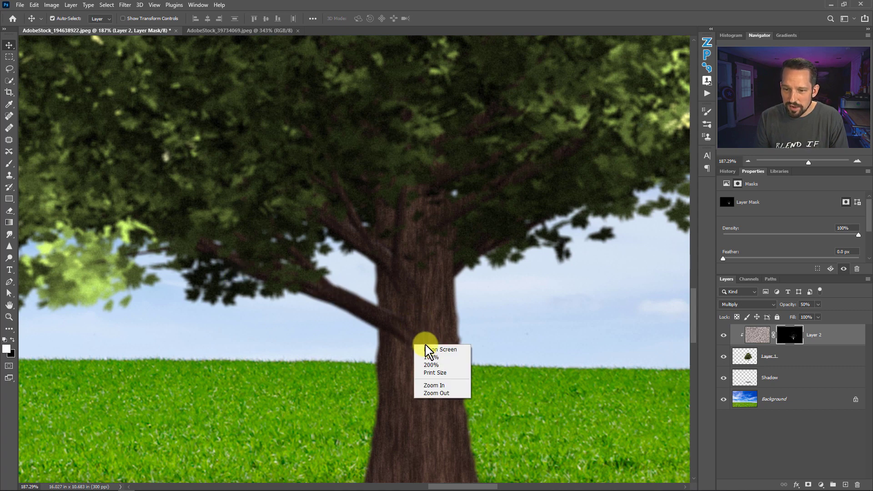
left_click(427, 348)
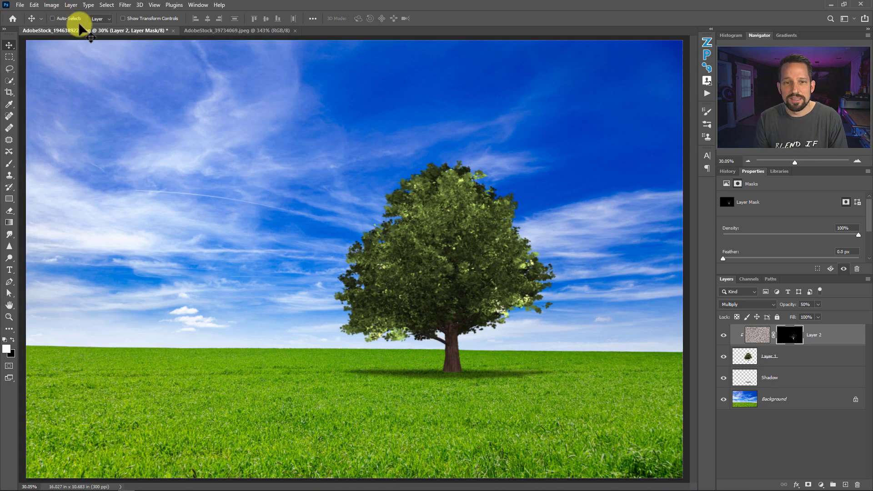
- Examine the leaf edges of the real tree photo up close for color fringing, and return to the composite
left_click(200, 30)
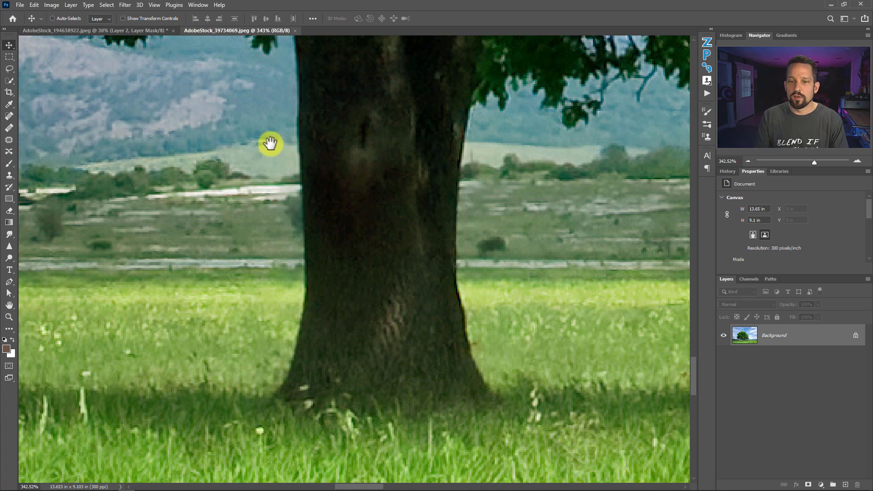
left_click_drag(270, 144, 147, 208)
key("ctrl+space")
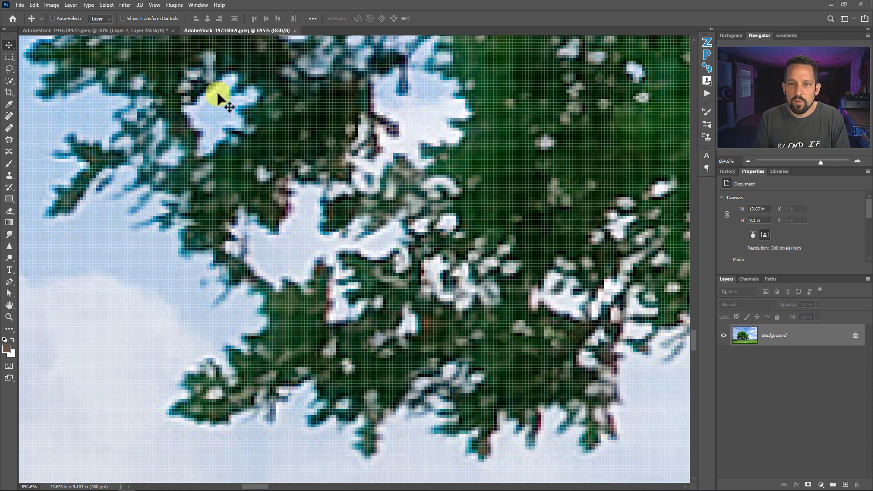
left_click(154, 29)
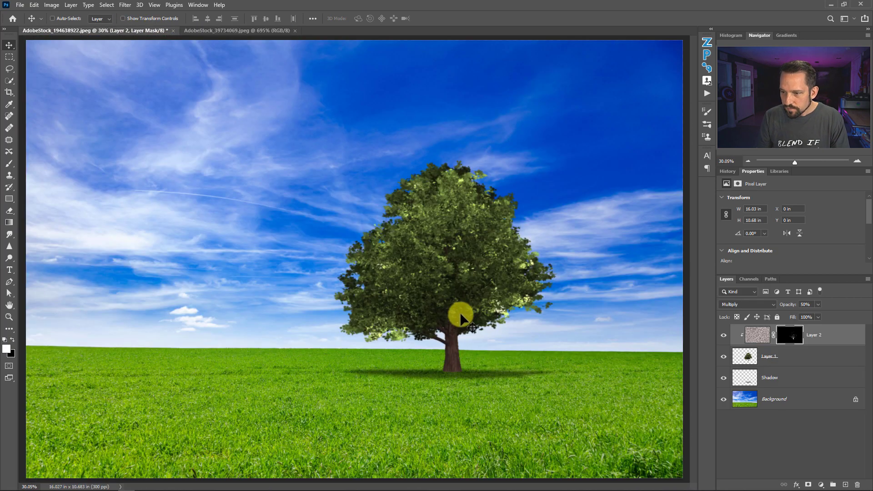
- Duplicate the tree on Layer 1 and rename the original beneath the copy as Aber
left_click(752, 358)
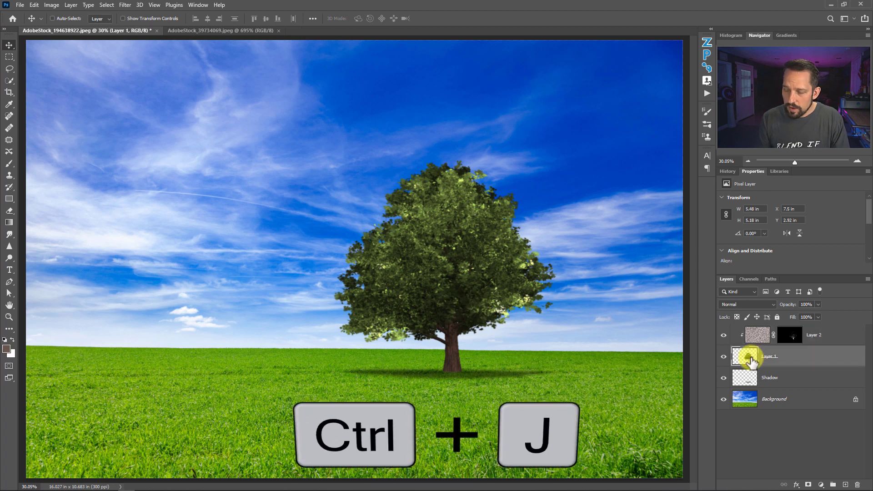
key("ctrl+j")
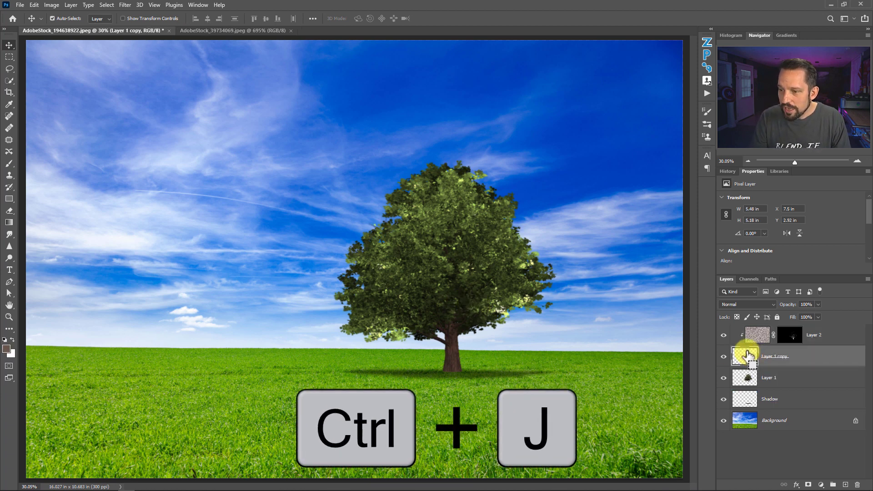
left_click(774, 379)
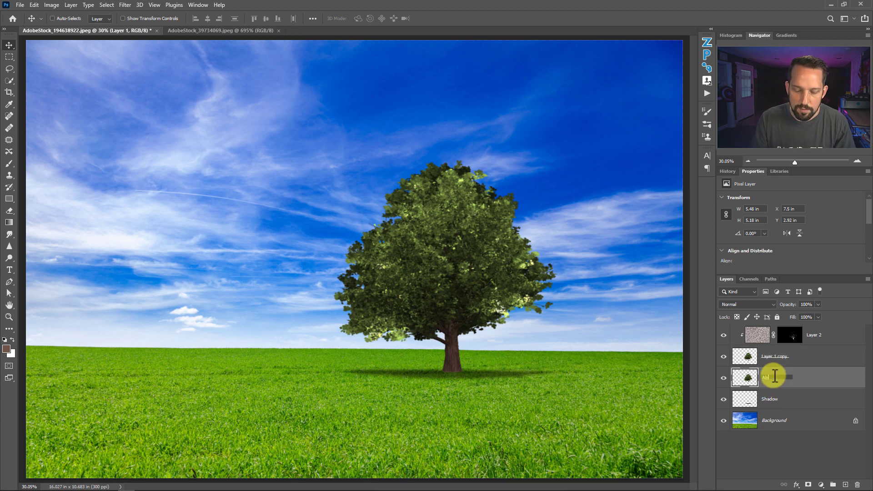
key("Return")
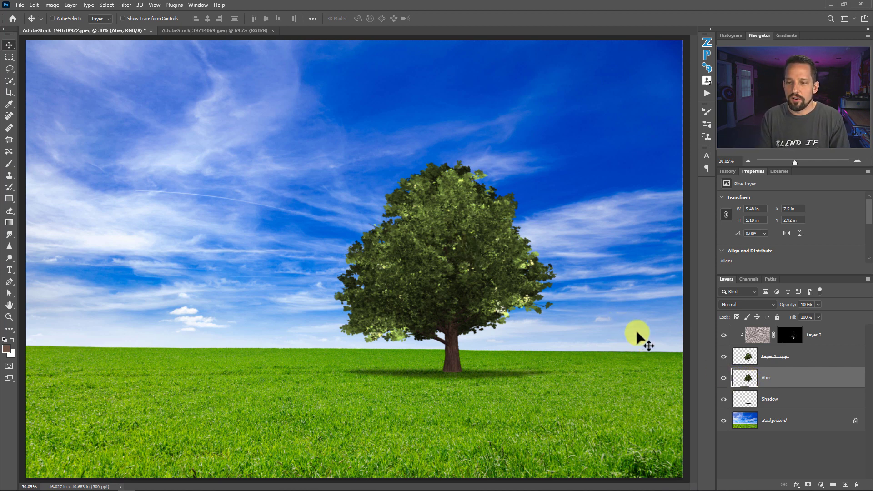
- Load the tree's outline from the Aber layer as a selection and fill it with teal color 078575
left_click(746, 380, "ctrl")
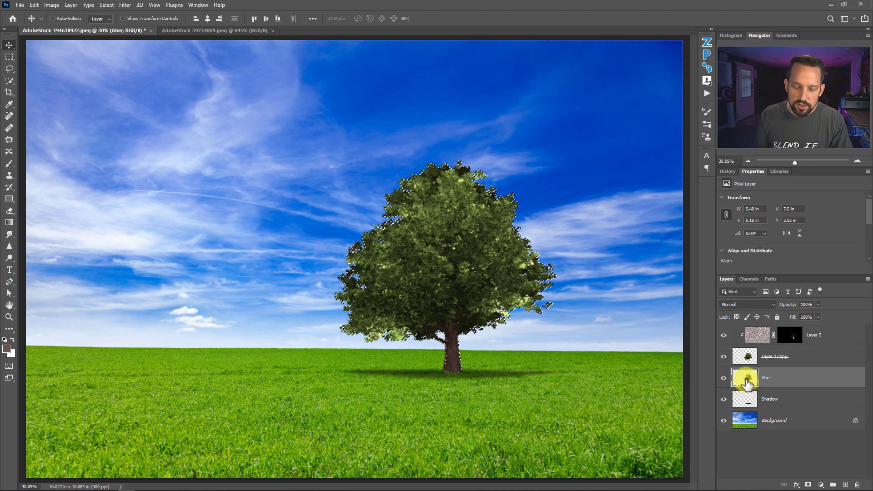
key("shift+F5")
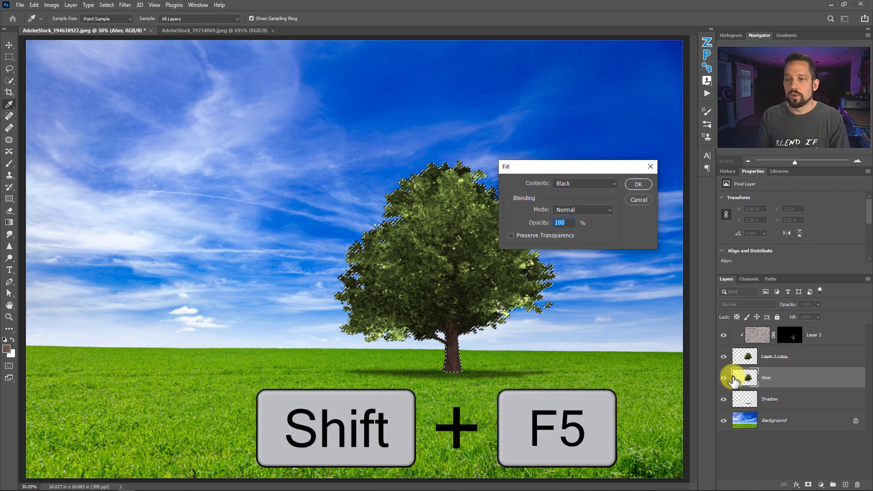
left_click(576, 182)
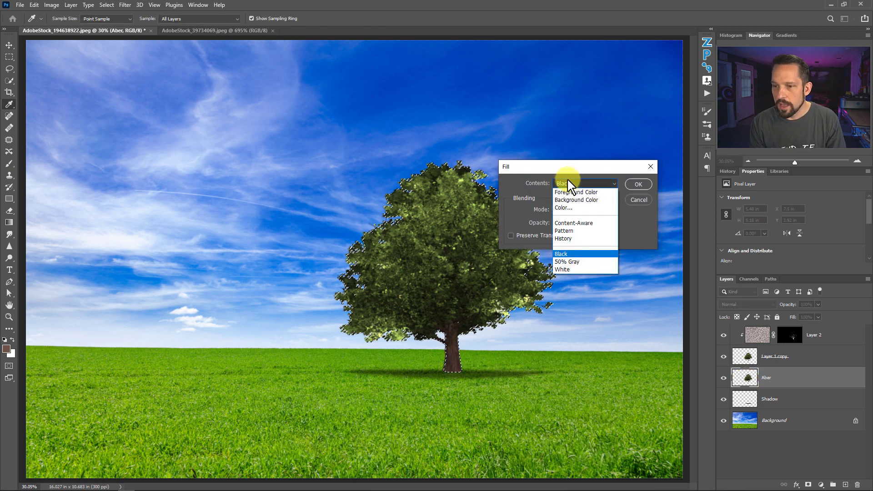
left_click(570, 209)
mouse_move(643, 247)
left_mouse_down()
mouse_move(664, 236)
mouse_move(664, 226)
mouse_move(668, 268)
left_mouse_up()
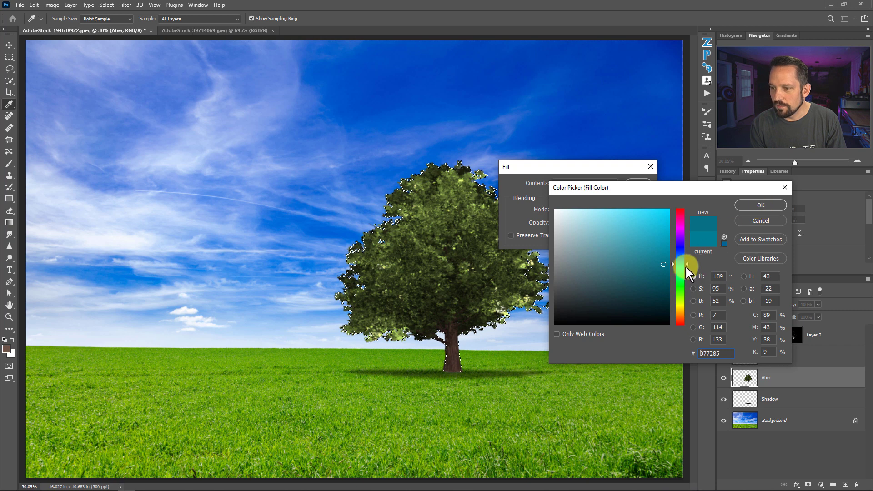
left_click(680, 266)
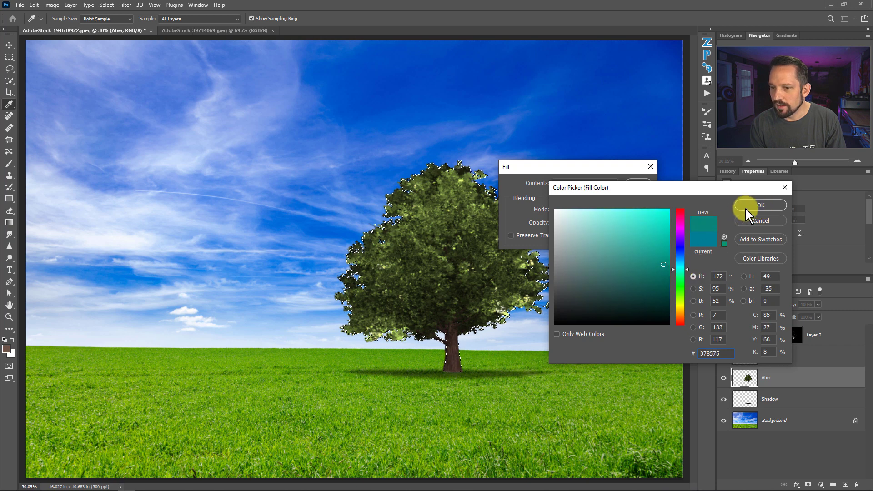
left_click(745, 207)
key("Return")
key("v")
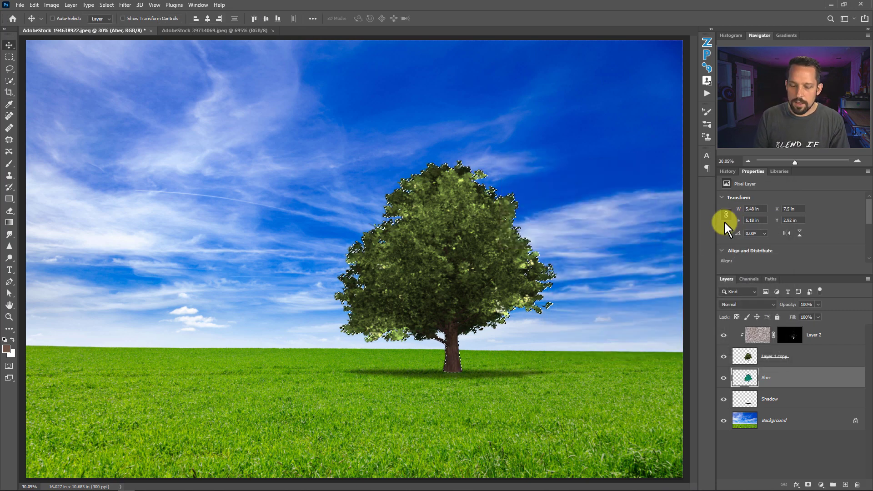
- Compare the tree's leaf edges up close with the teal Aber layer hidden and shown
left_click_drag(341, 272, 473, 317)
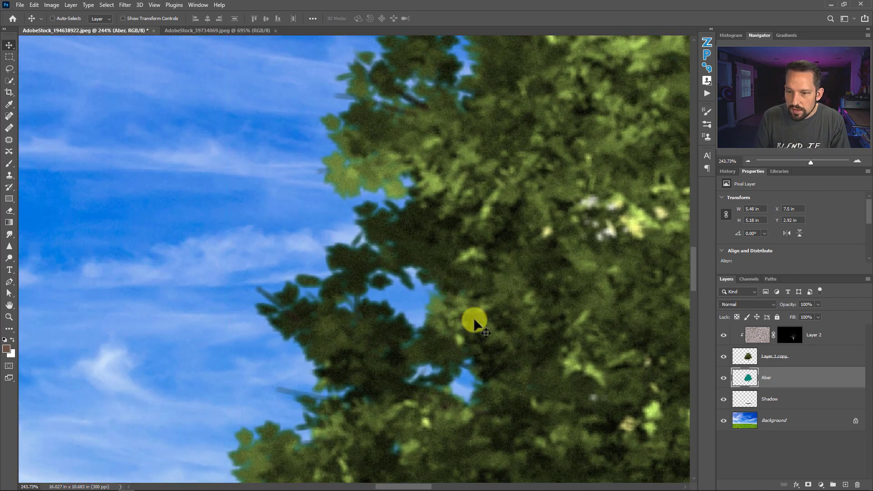
left_click(725, 378)
left_click(725, 377)
left_click(725, 377)
left_click(724, 378)
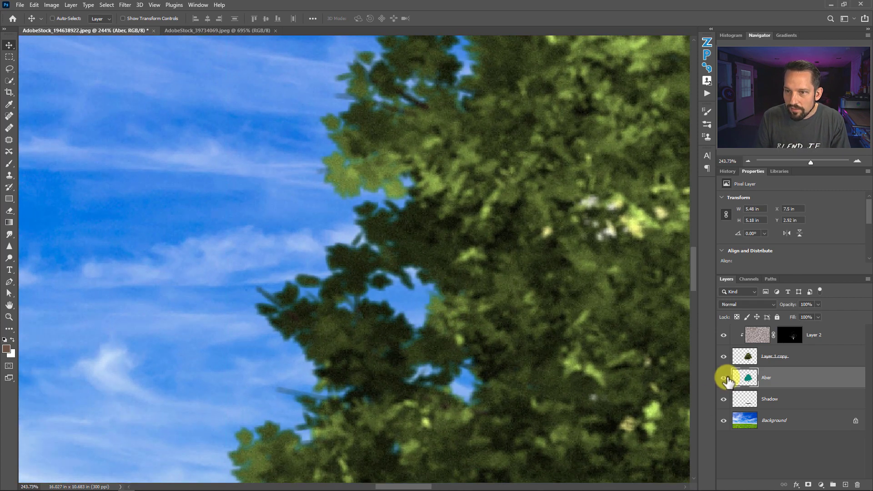
left_click(725, 378)
left_click(725, 378)
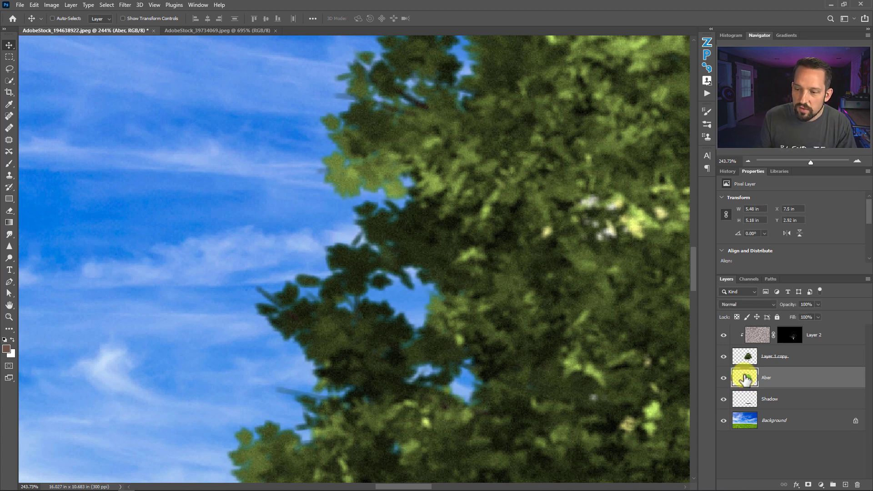
- Nudge the Aber layer one pixel to the left and check the fringe along the tree's edge
key("Left")
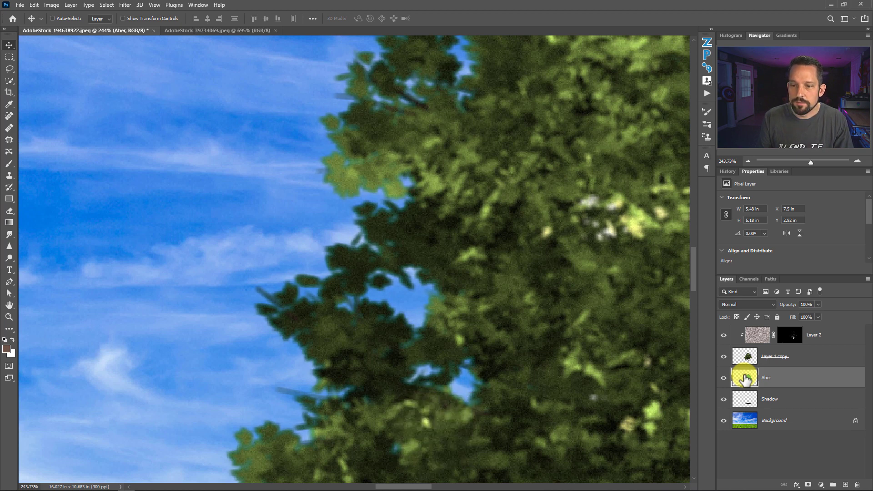
key("ctrl+space")
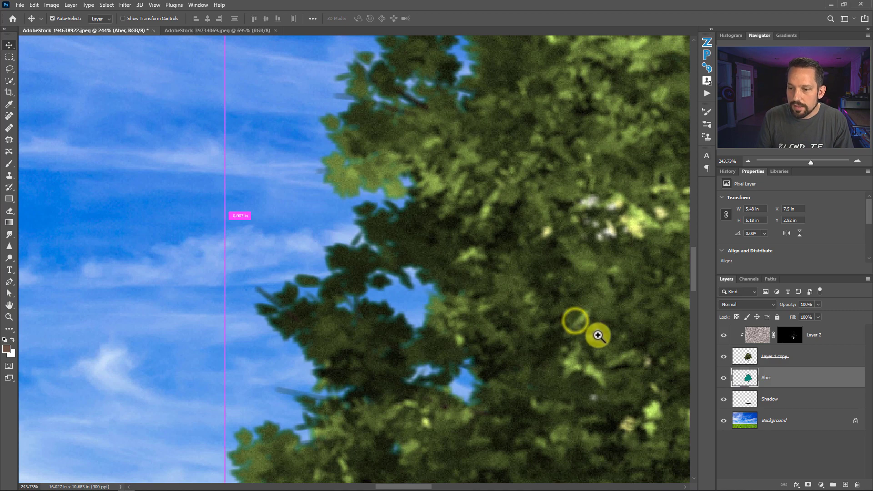
right_click(598, 335)
left_click(601, 347)
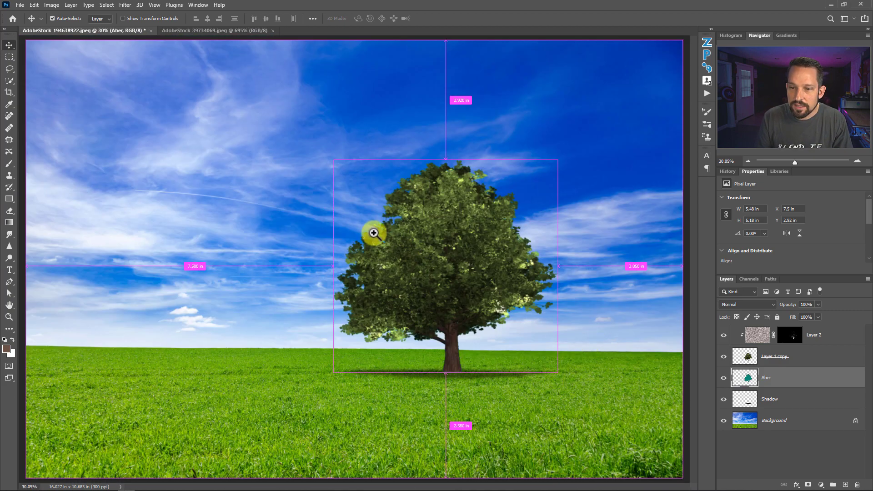
left_click_drag(374, 233, 424, 254)
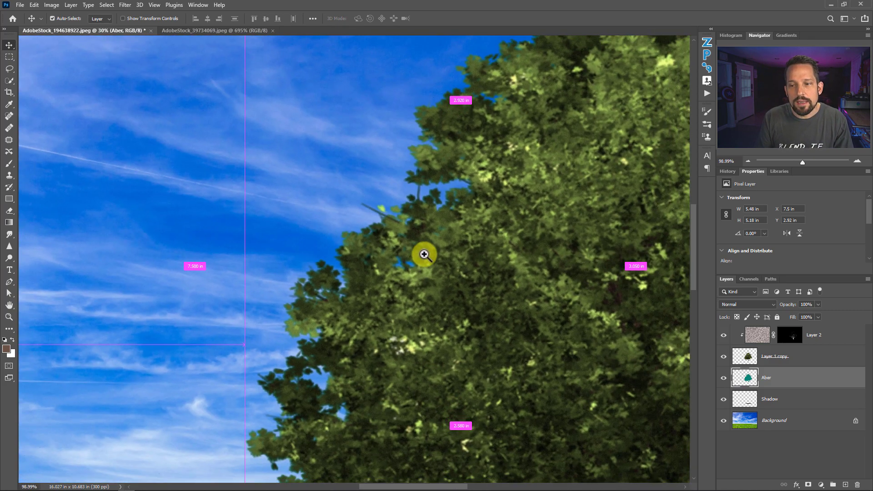
right_click(477, 286)
left_click(500, 292)
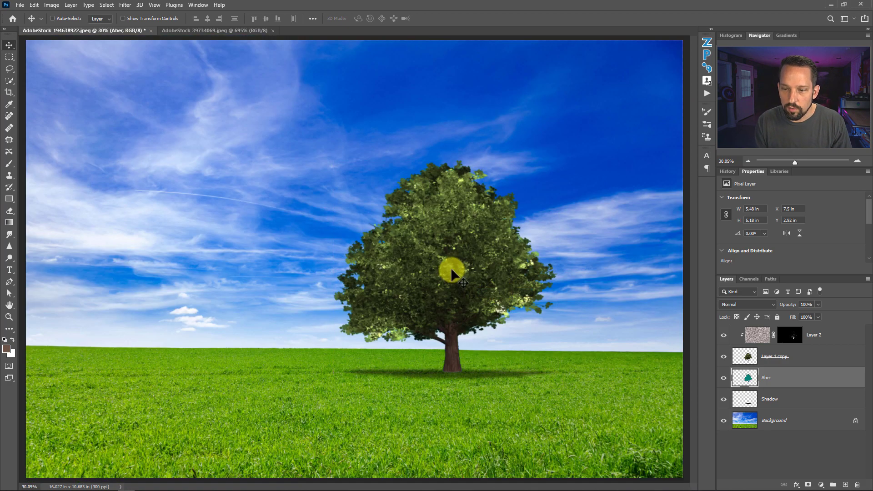
- Add a new layer above Layer 2, stamp all visible layers onto it and apply the Average blur
left_click(757, 339)
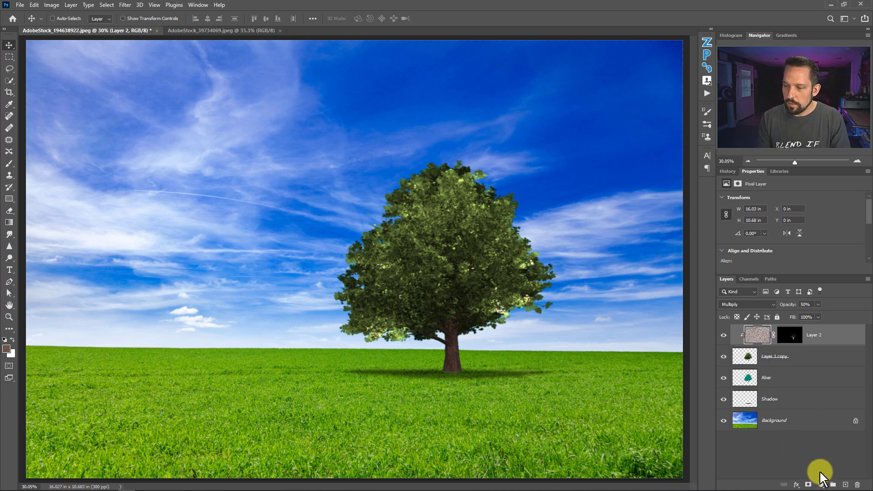
left_click(845, 485)
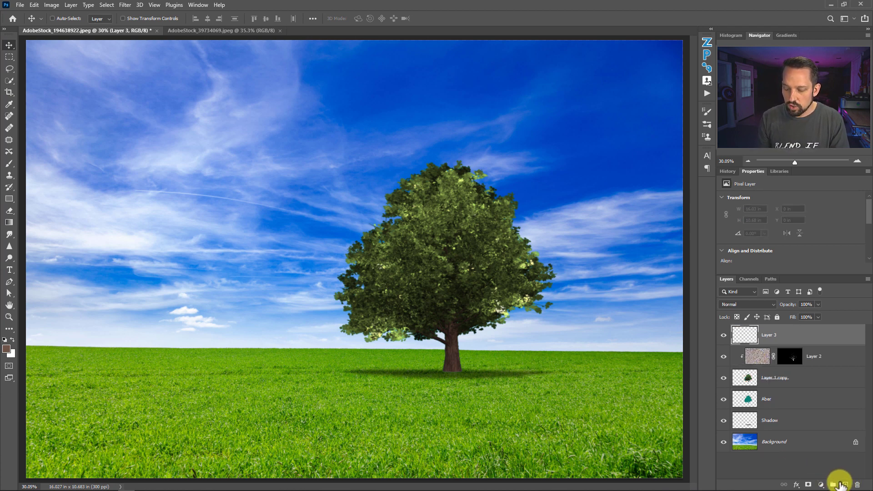
key("ctrl+alt+shift+e")
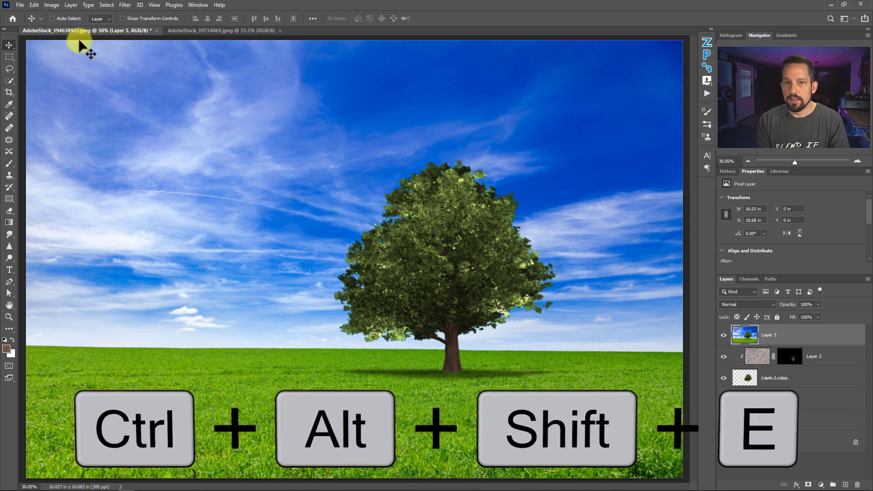
left_click(126, 5)
mouse_move(146, 121)
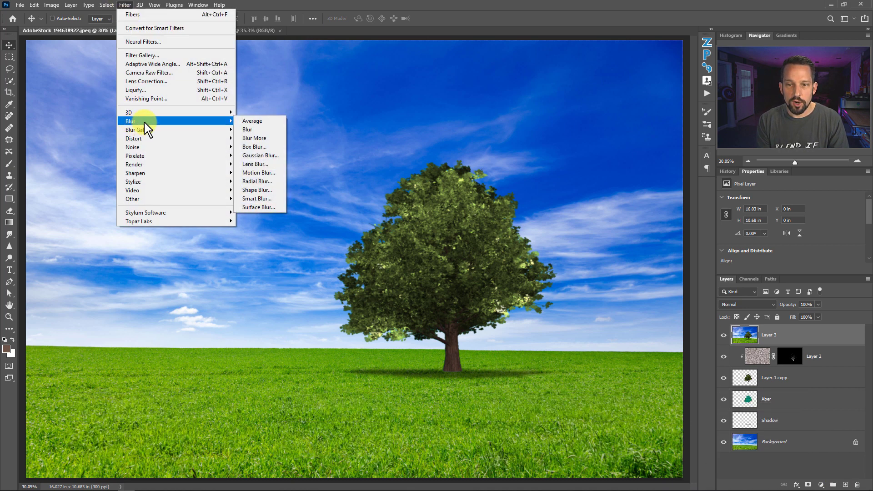
left_click(259, 122)
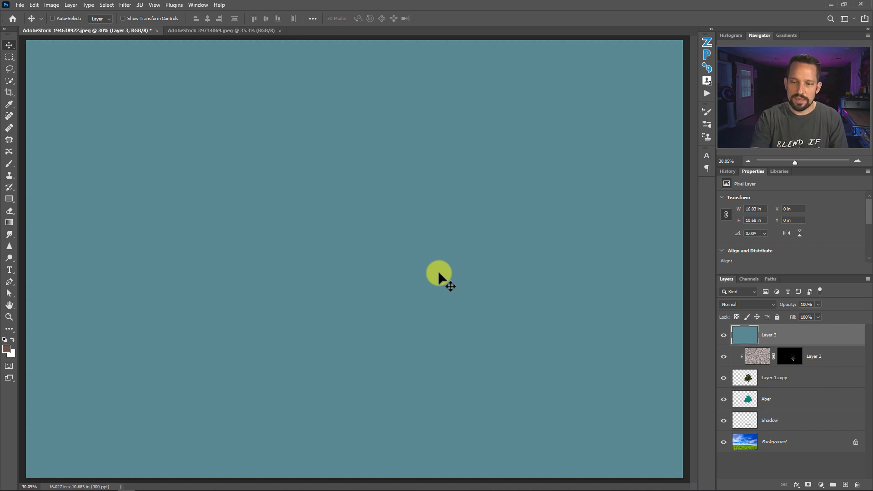
- Clip the averaged color layer to the tree and blend it in Color mode at 10% opacity
key("alt")
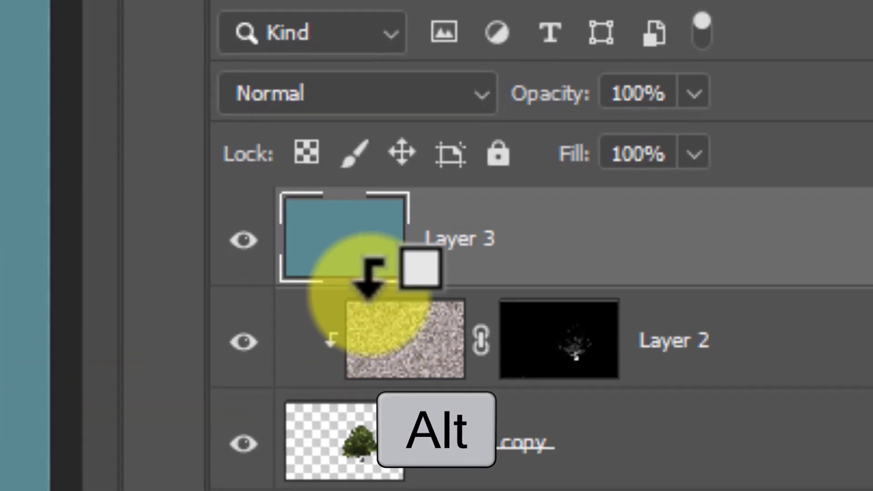
left_click(369, 284, "alt")
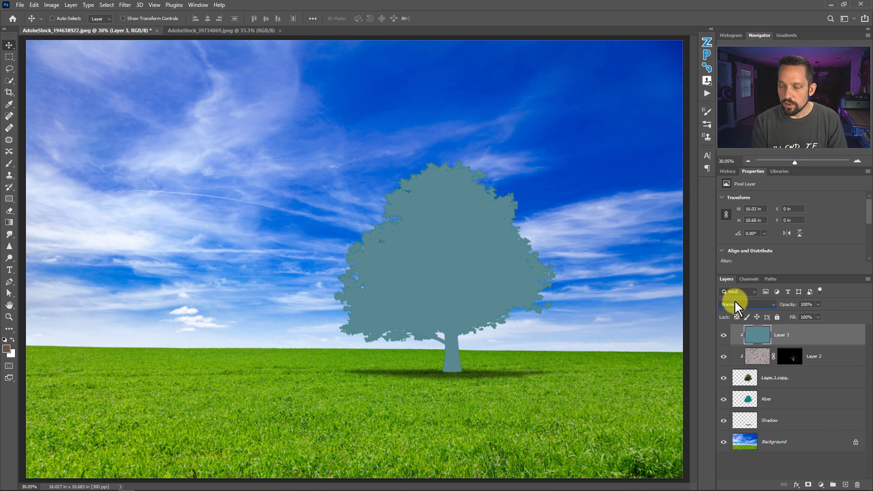
left_click(736, 302)
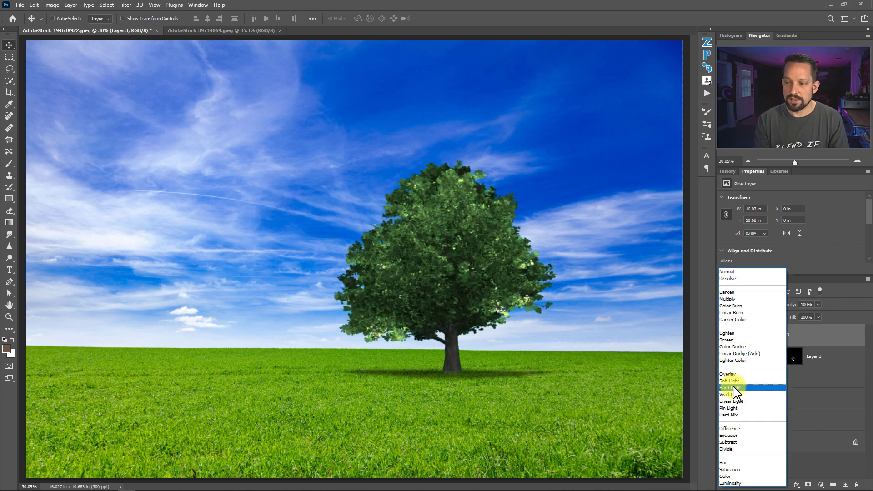
left_click(732, 476)
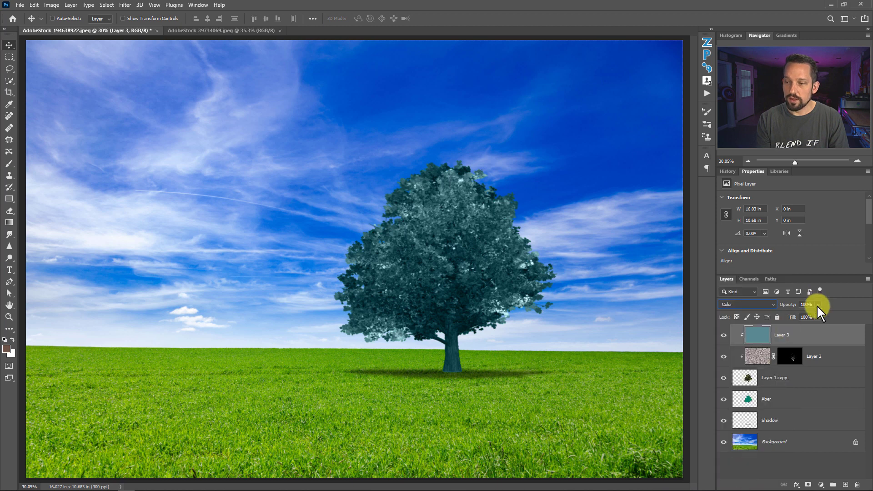
left_click(818, 304)
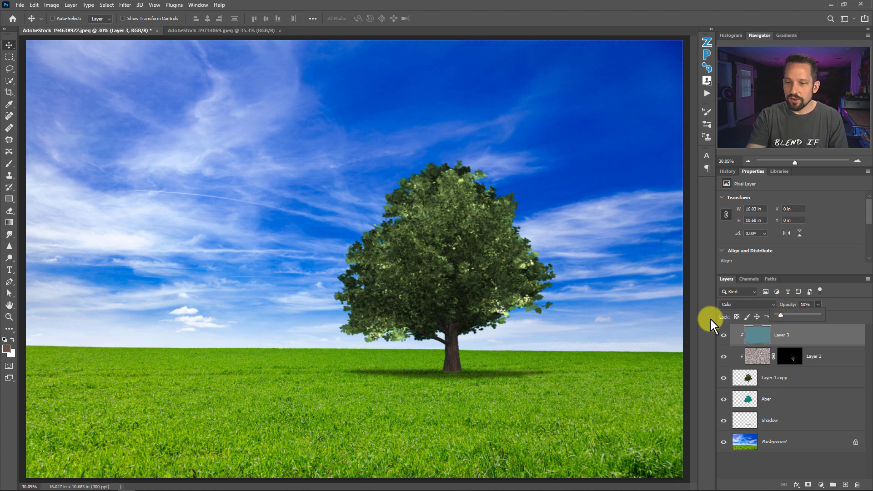
left_click(723, 378)
left_click(723, 377)
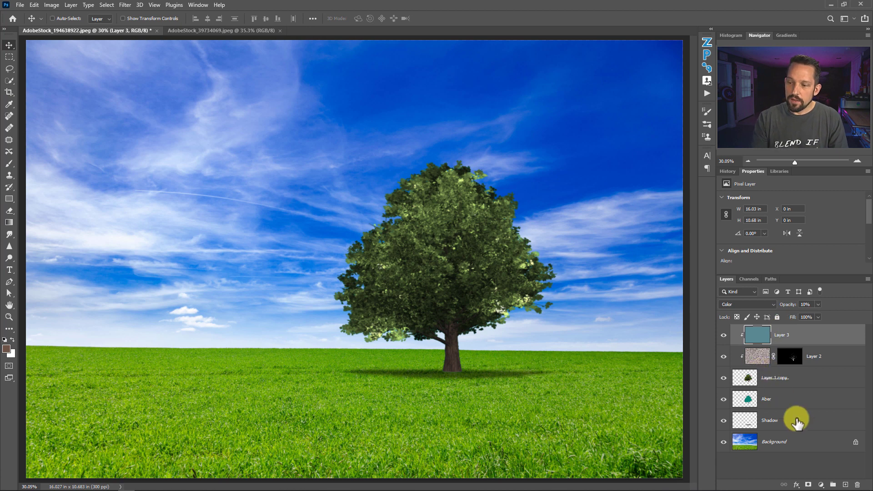
- Add a Selective Color adjustment layer above Layer 3 and clip it to the tree
left_click(820, 484)
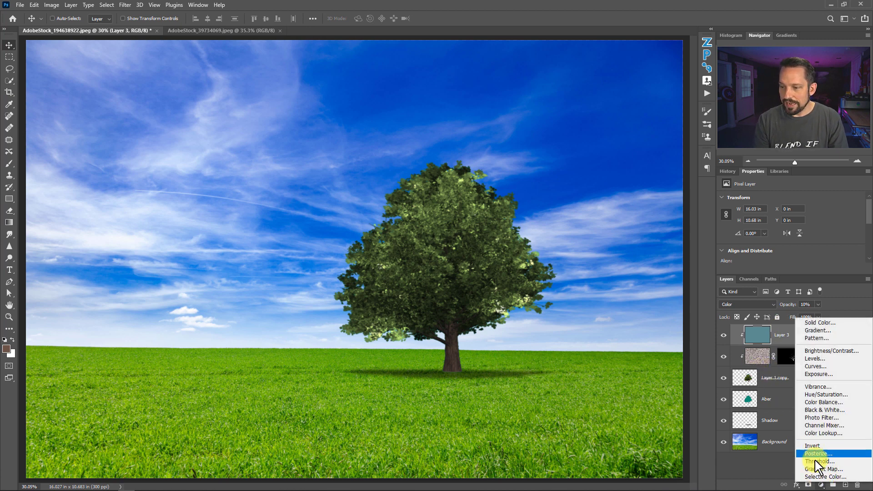
left_click(820, 477)
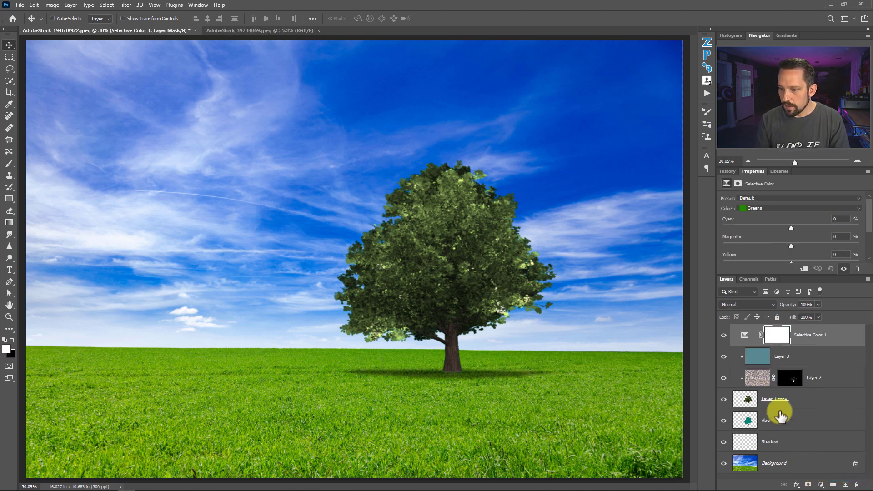
left_click(757, 339, "alt")
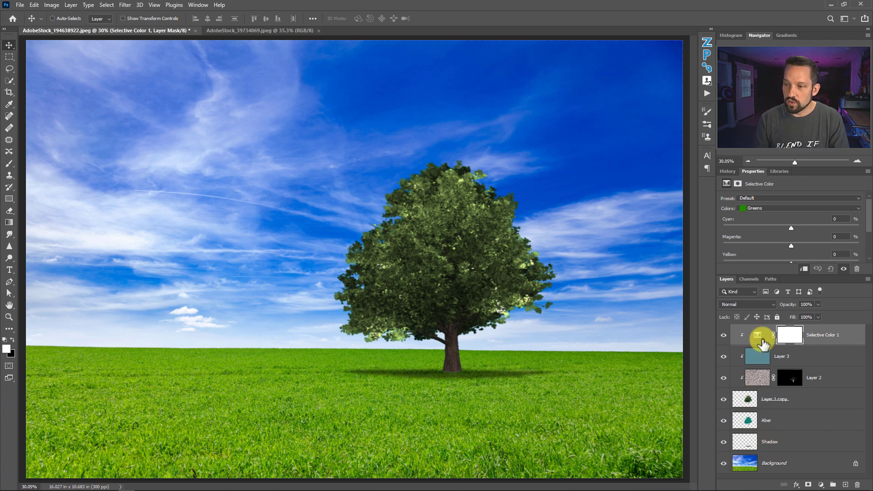
- Adjust the Yellows in the Selective Color layer to Cyan +32, Magenta -10 and Yellow +34
scroll(763, 227, "down", 1)
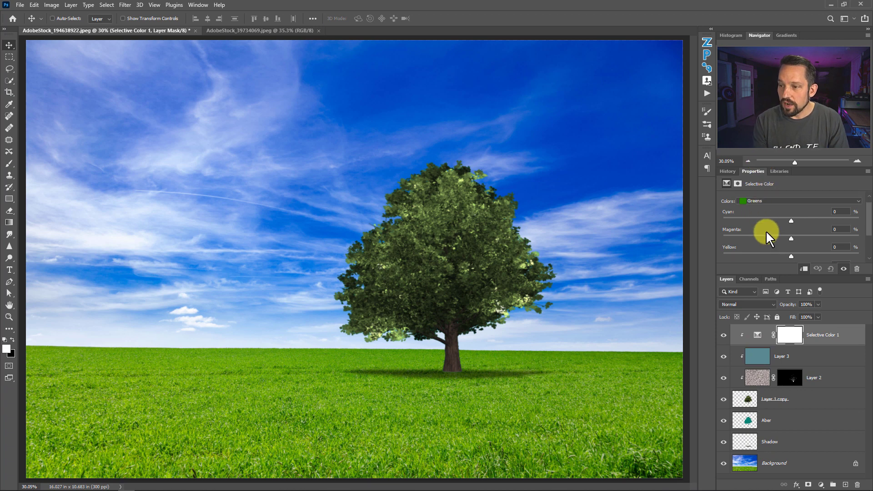
left_click(765, 201)
left_click(760, 214)
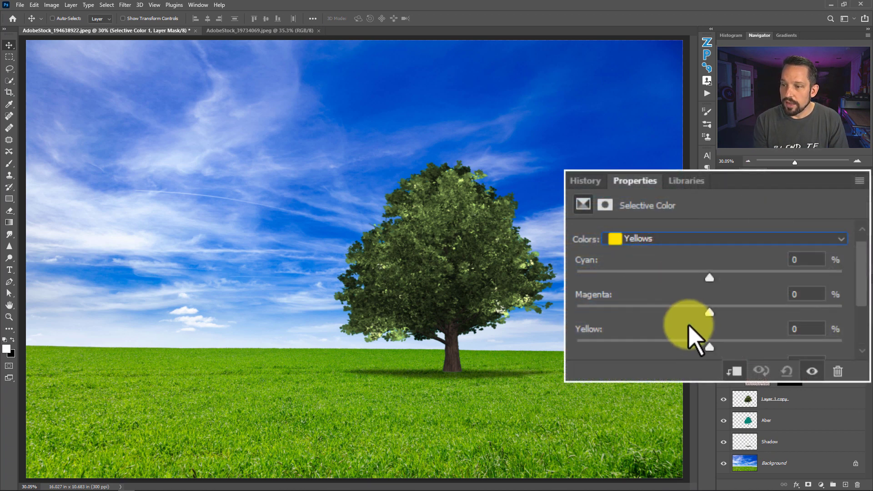
left_click_drag(793, 220, 797, 217)
left_click_drag(723, 272, 754, 273)
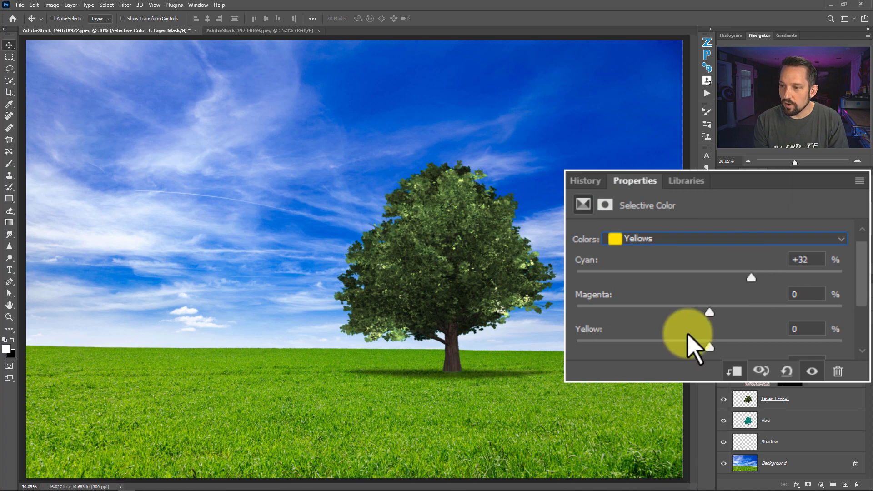
left_click_drag(724, 311, 694, 312)
left_click_drag(709, 346, 754, 329)
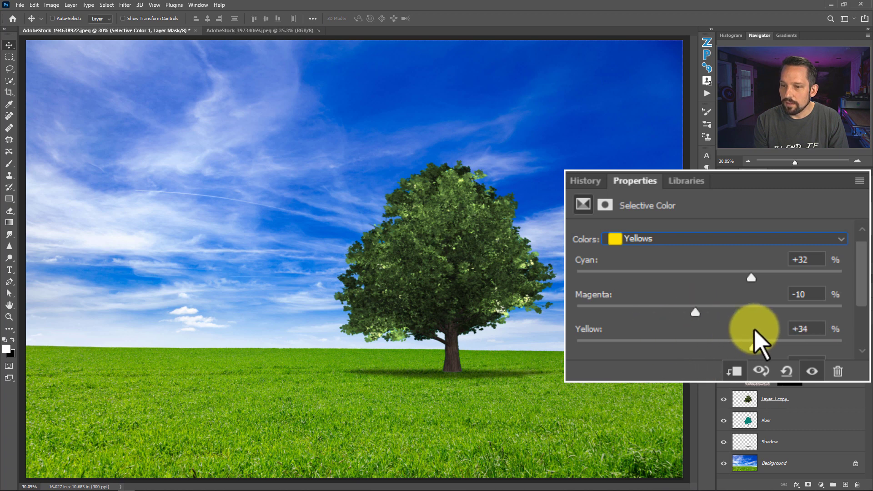
- Adjust the Greens in the Selective Color layer to Cyan +12, Magenta -14 and Yellow +23
left_click(703, 238)
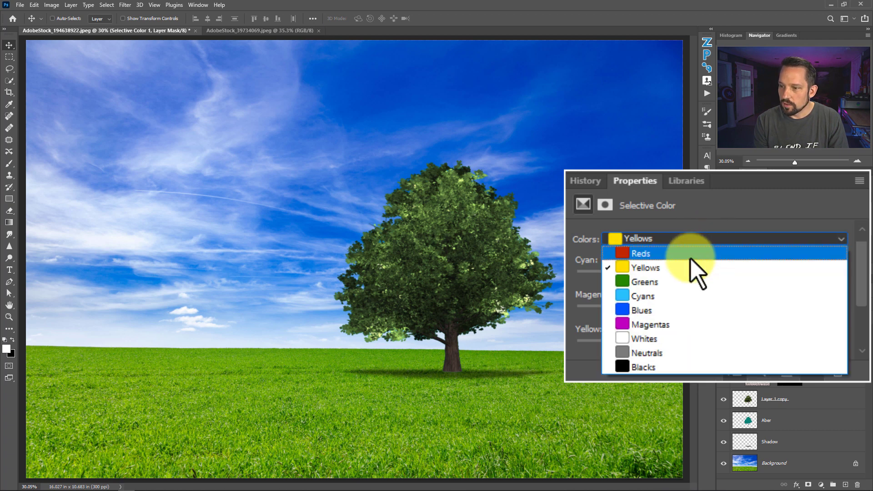
left_click(692, 280)
left_click_drag(707, 311, 692, 311)
left_click_drag(709, 347, 740, 349)
left_click_drag(709, 277, 725, 278)
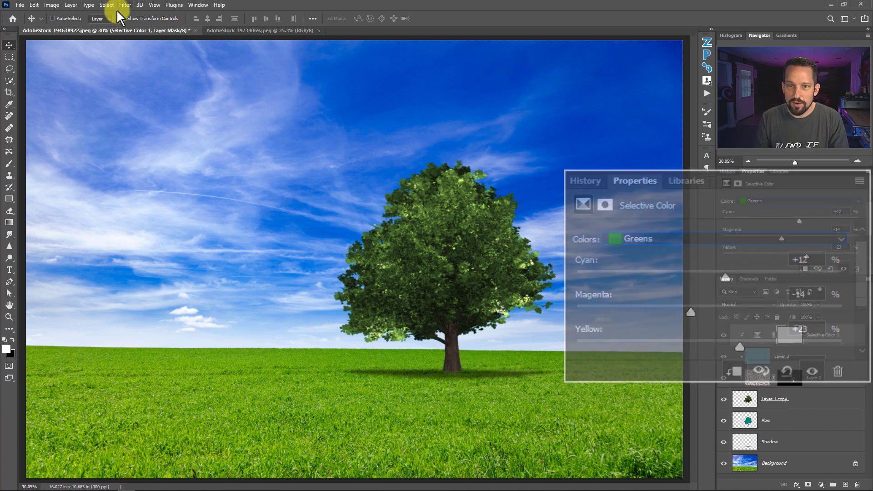
- Examine up close how the grass meets the trunk's base in the reference tree photo, AdobeStock_39734069.jpeg
left_click(225, 30)
left_click_drag(285, 415, 360, 418)
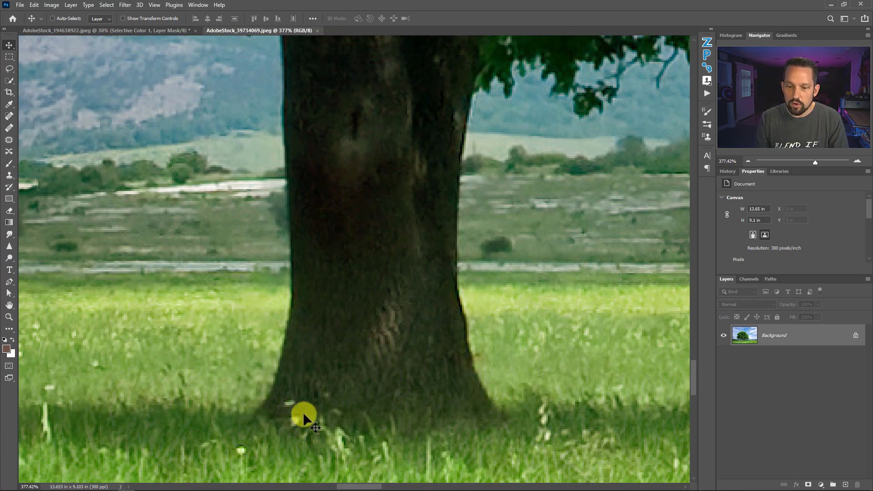
left_click(154, 30)
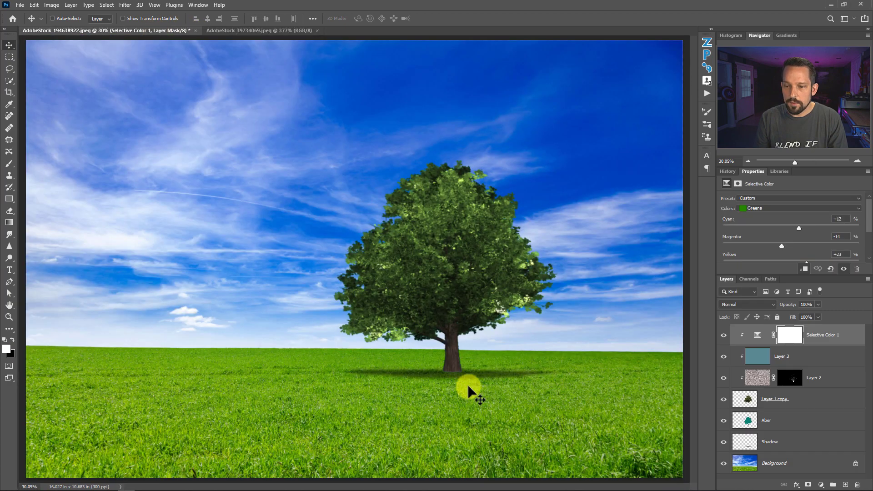
- Lower the opacity of the Aber layer to 52% to soften the teal fringe around the trunk
left_click_drag(468, 370, 534, 378)
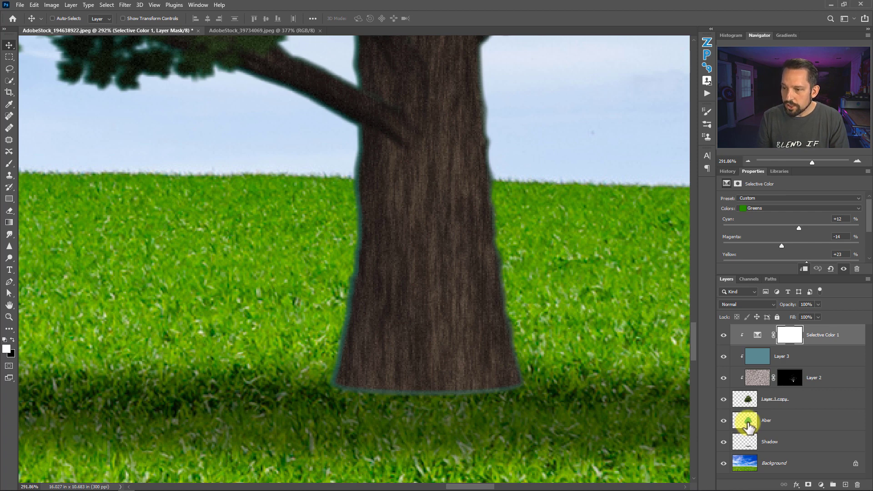
left_click(747, 422)
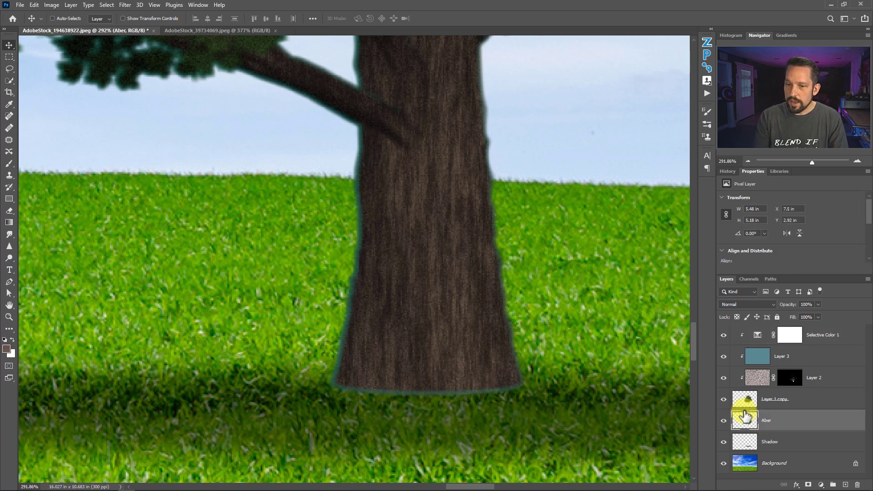
left_click(817, 305)
left_click_drag(804, 312, 801, 312)
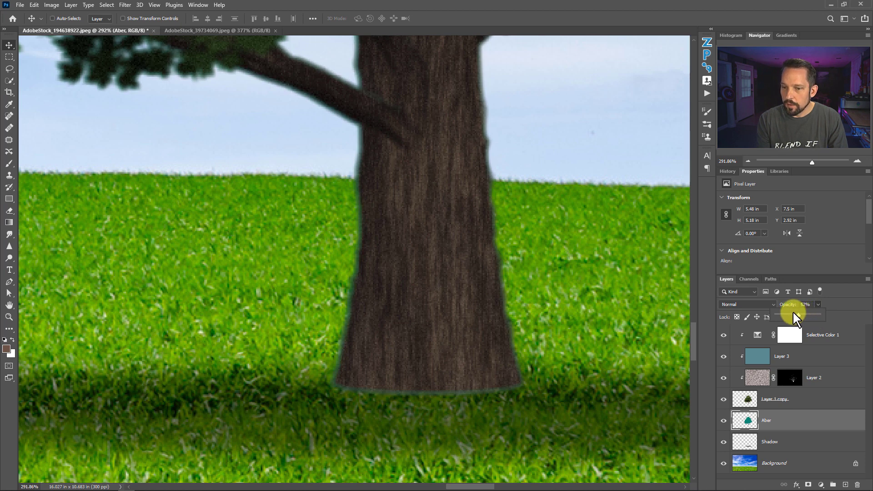
- Lasso a jagged, grass-shaped selection along the trunk's base and delete it from the Layer 1 copy and Aber layers
left_click(740, 409)
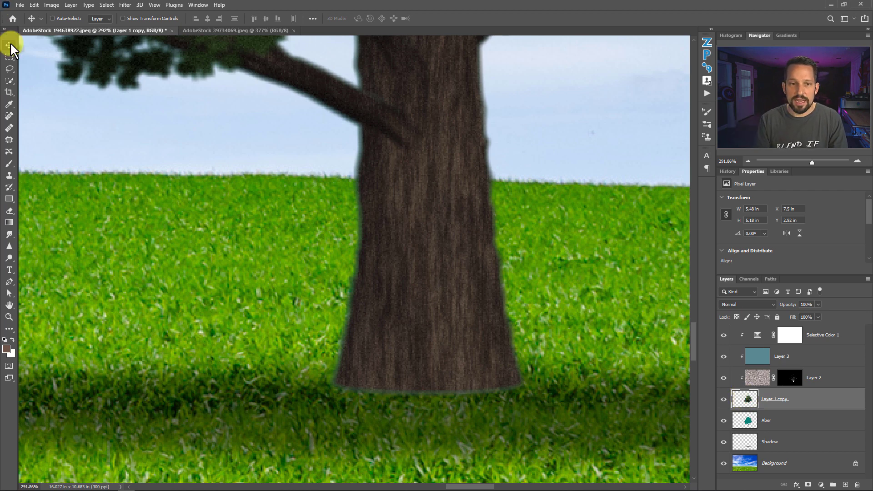
left_click(10, 70)
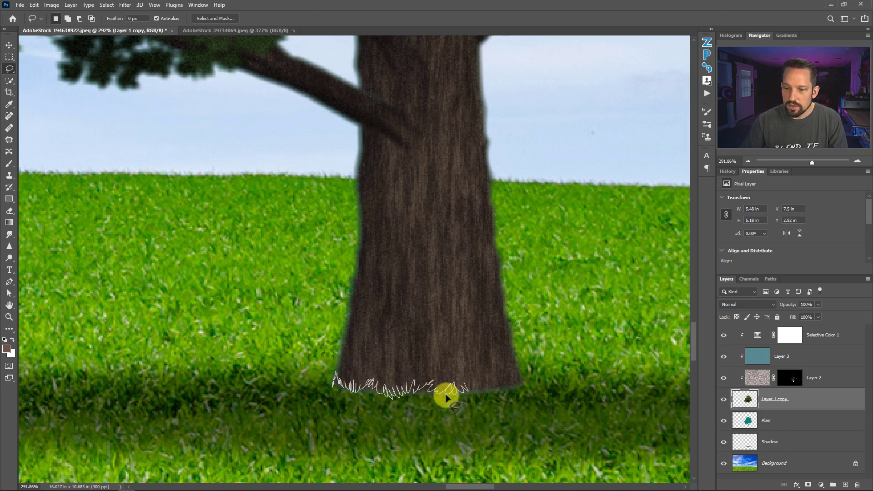
mouse_move(446, 397)
left_mouse_down()
mouse_move(518, 388)
mouse_move(503, 415)
mouse_move(334, 384)
left_mouse_up()
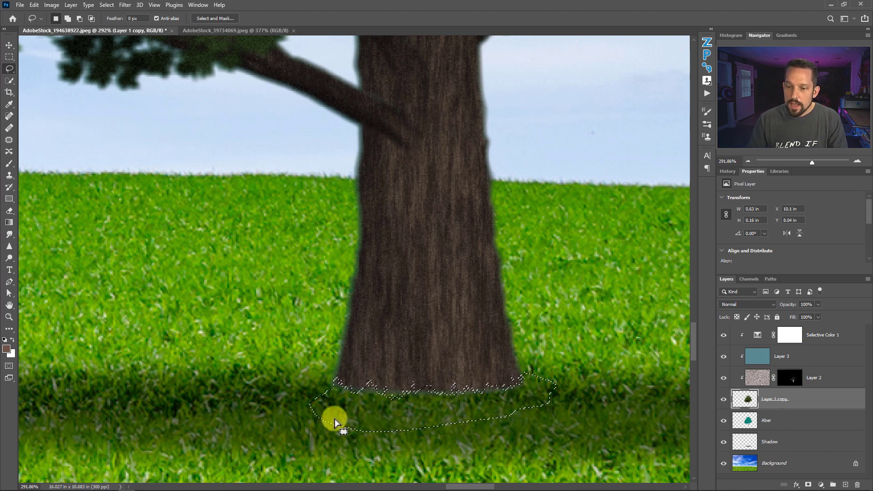
left_click_drag(426, 413, 416, 409)
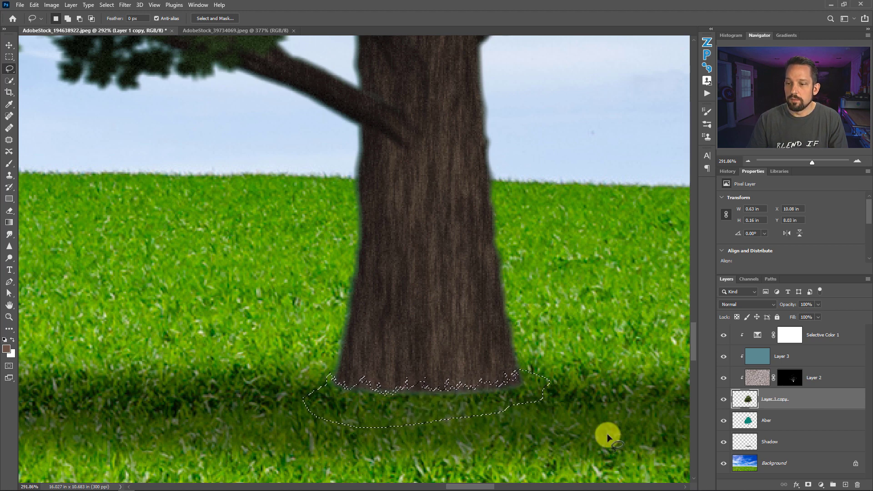
key("Delete")
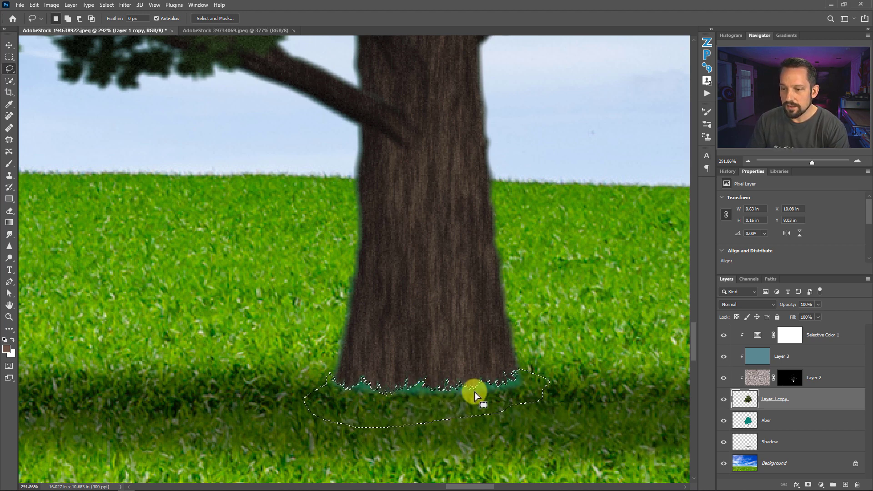
left_click(739, 421)
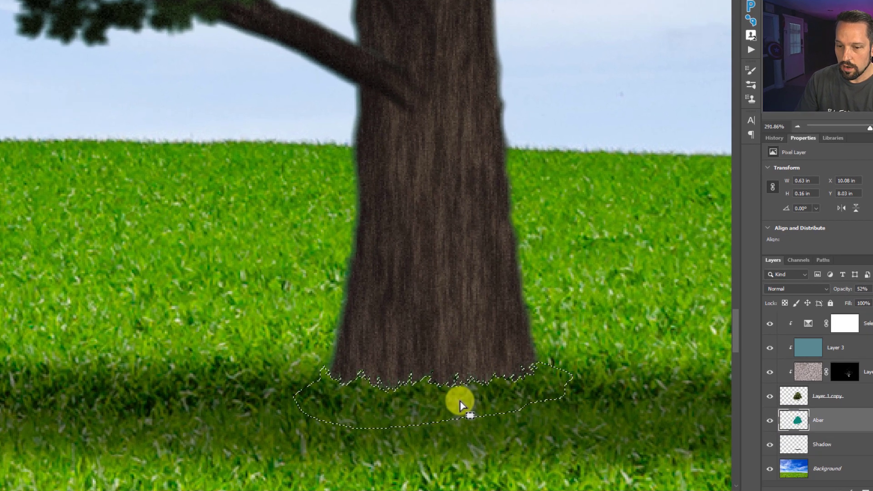
- Shift the grass-shaped selection along the trunk's base and cut out more blades from both tree layers
left_click_drag(449, 400, 452, 402)
mouse_move(535, 374)
left_mouse_down()
mouse_move(524, 357)
mouse_move(508, 353)
mouse_move(502, 375)
left_mouse_up()
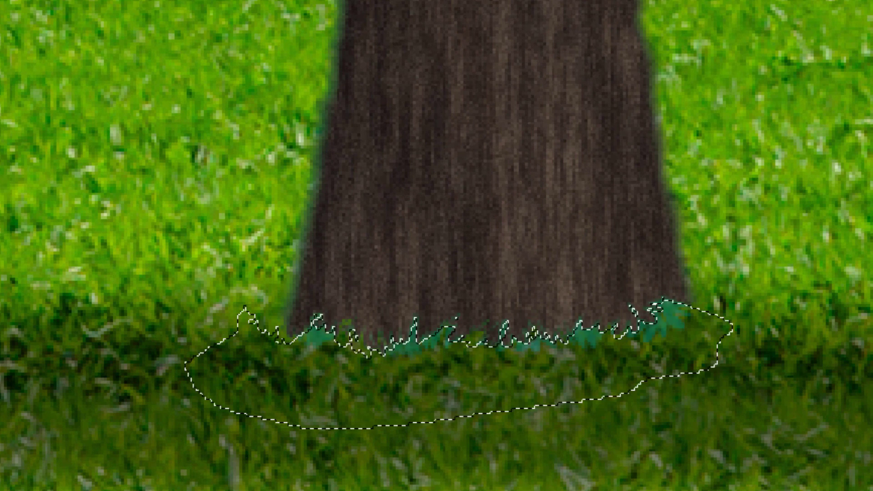
mouse_move(545, 355)
left_mouse_down()
mouse_move(593, 355)
mouse_move(598, 341)
left_mouse_up()
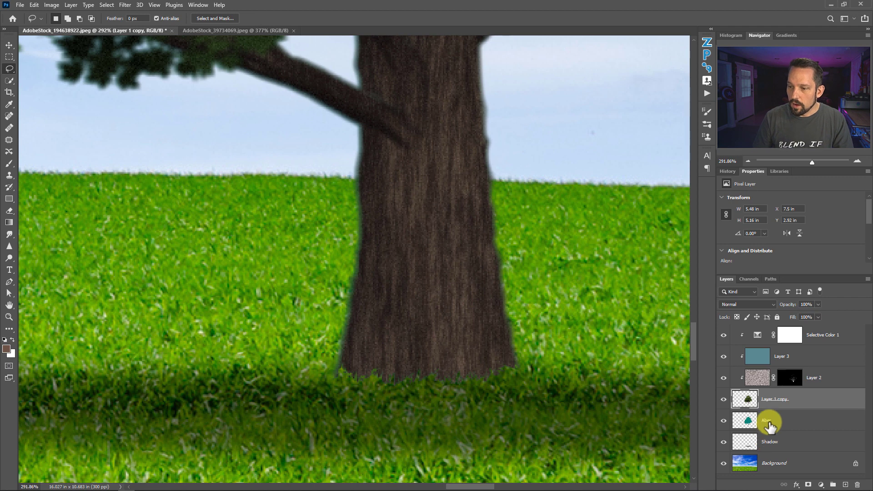
- Select all layers from Aber up to Selective Color 1 and move the tree down so its trunk base sits in the shadow
left_click(790, 427)
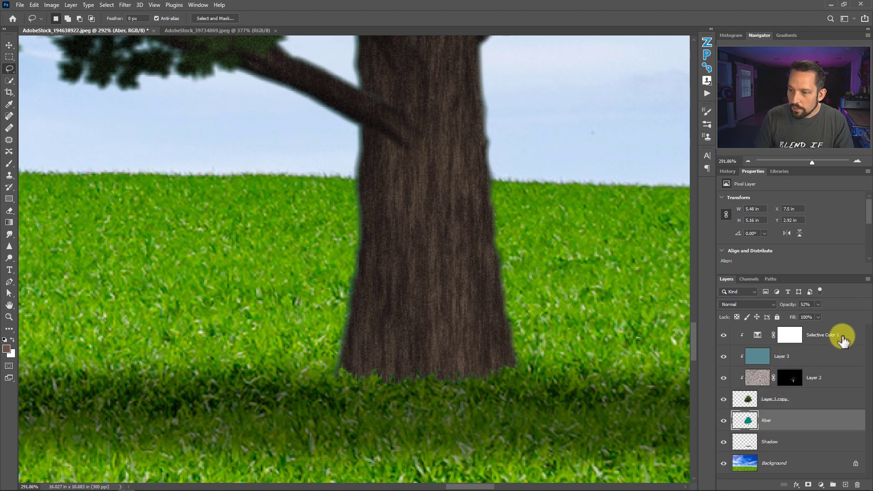
left_click(843, 341, "shift")
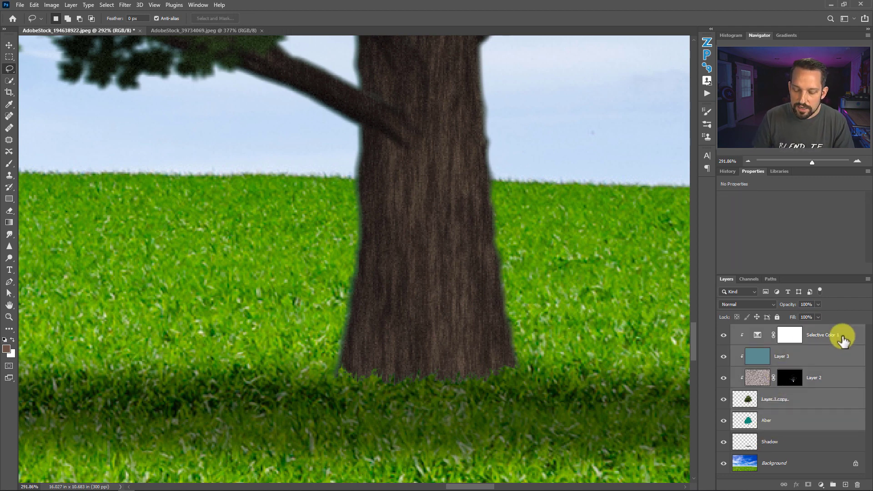
key("v")
left_click_drag(442, 327, 438, 345)
right_click(439, 327)
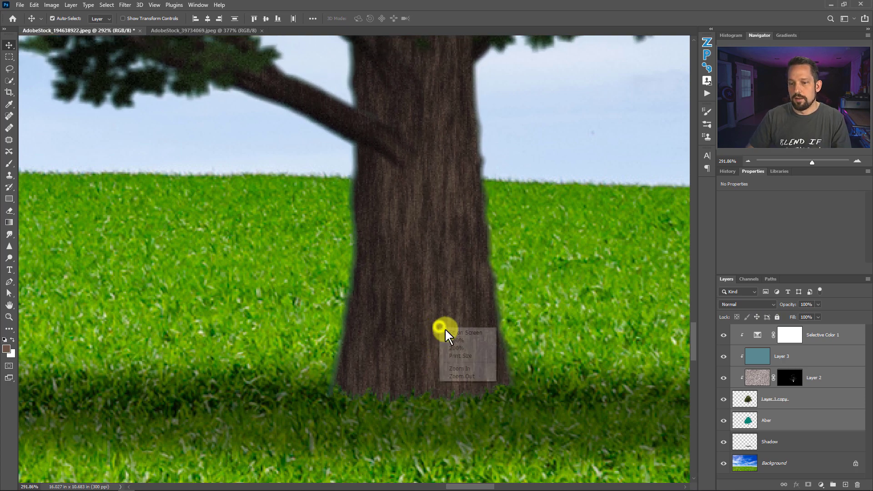
left_click(452, 333)
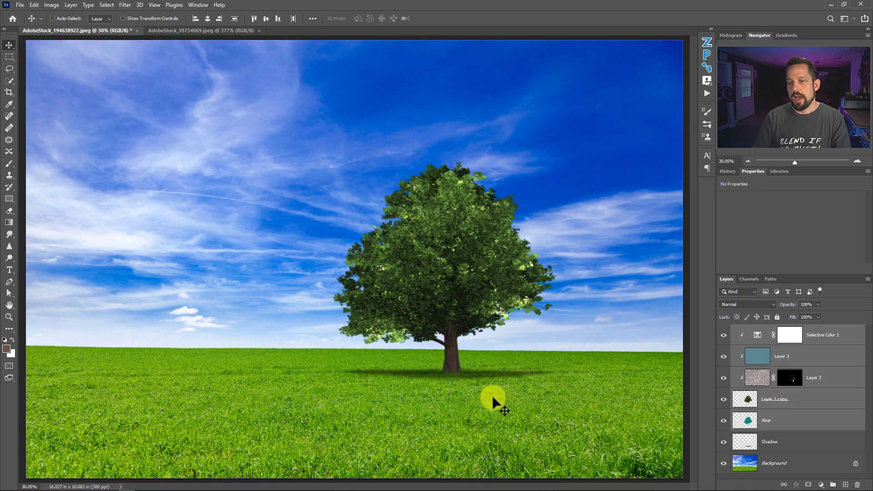
- Compare the tree with the empty field and set the Shadow layer's opacity to 45%
left_click(723, 398)
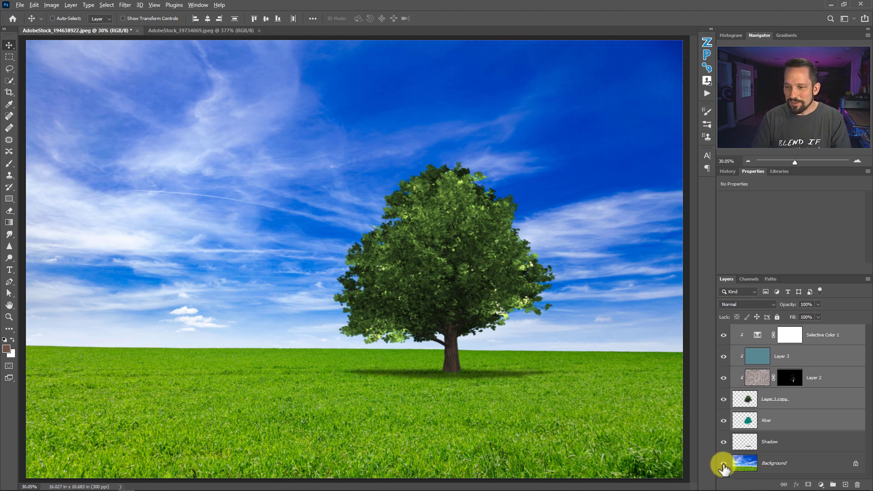
left_click(773, 442)
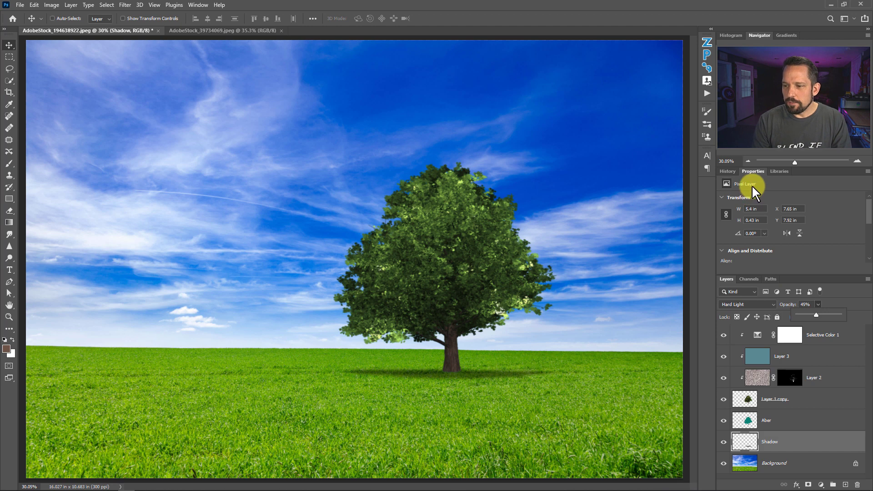
- Duplicate the image into a docked document with only the Background layer and play "ALL Steps in One Action" from Render Tree - f.64 Academy
left_click(752, 337)
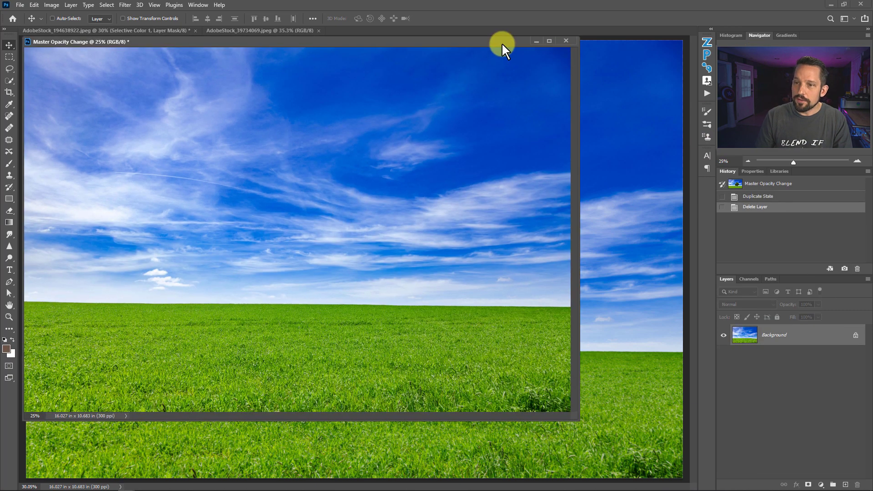
left_click_drag(501, 42, 568, 33)
left_click(706, 92)
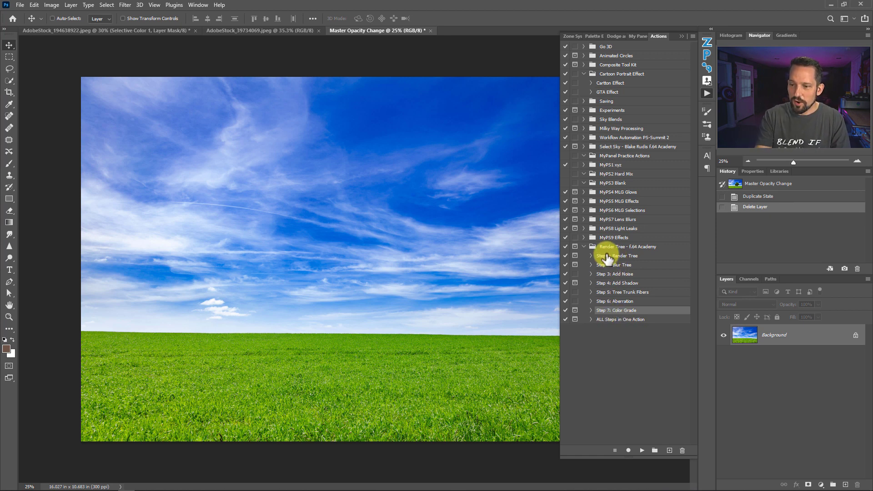
left_click(618, 320)
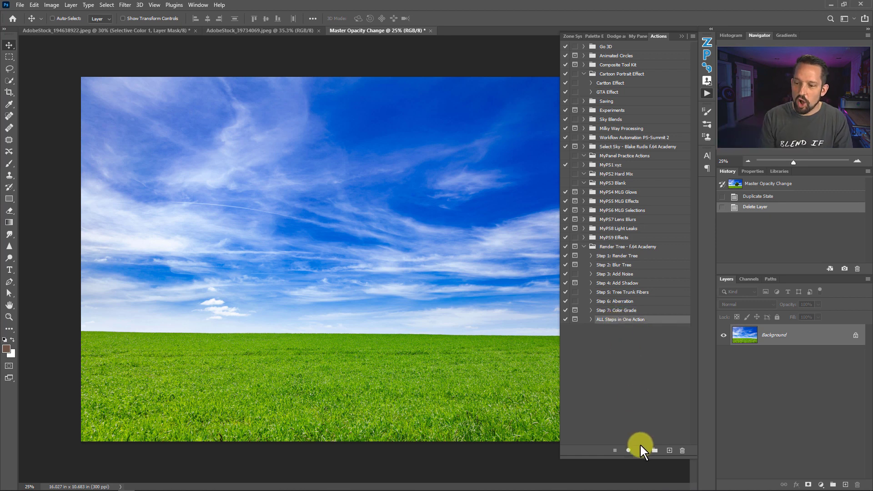
left_click(642, 450)
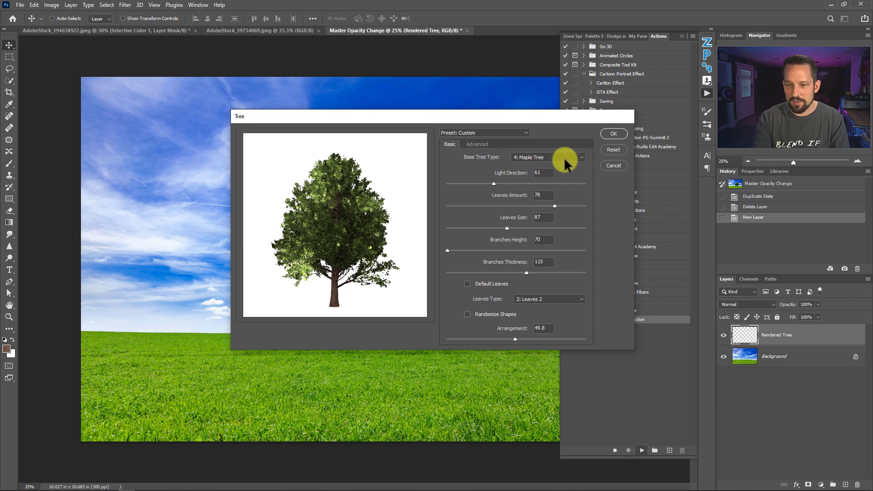
- Render the maple tree with the offered settings, scale it to about 78% so it stands on the field, and widen its crown
left_click(614, 134)
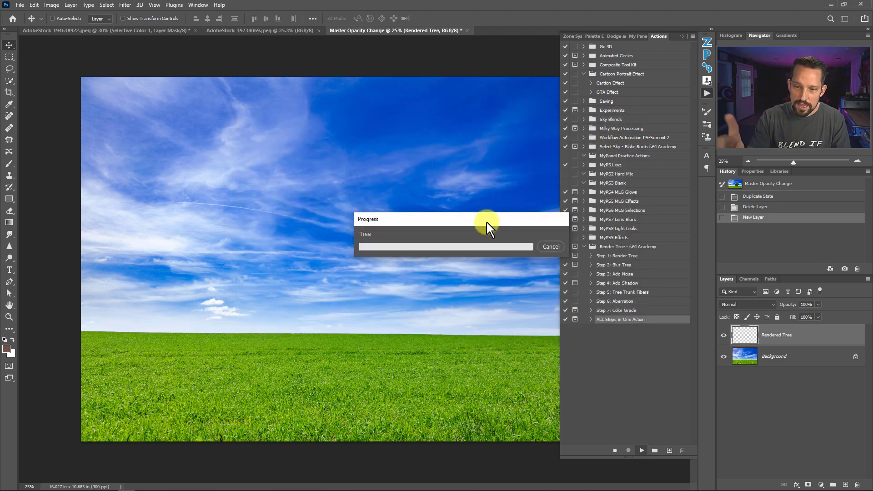
left_click(355, 181)
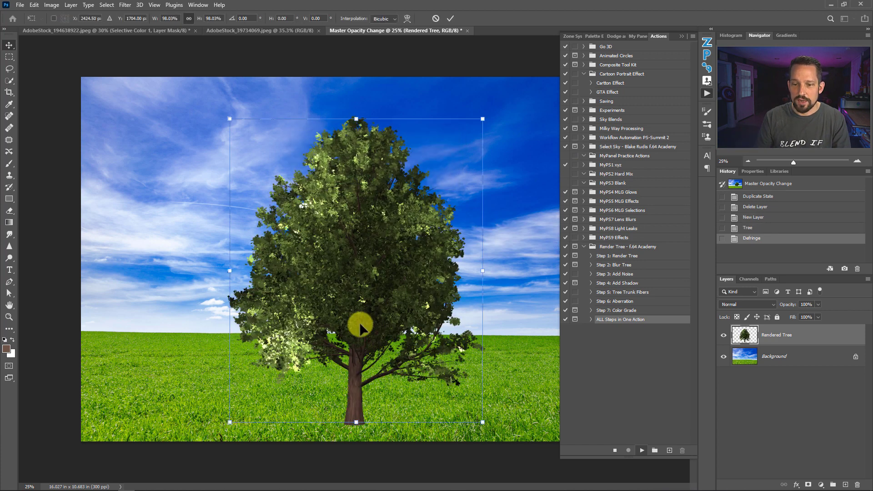
left_click_drag(479, 419, 414, 362)
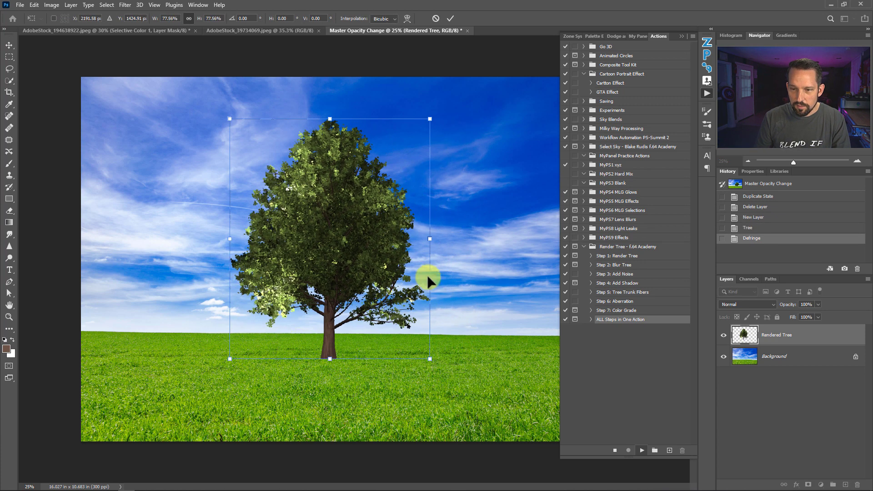
left_click_drag(432, 238, 506, 241)
double_click(479, 265)
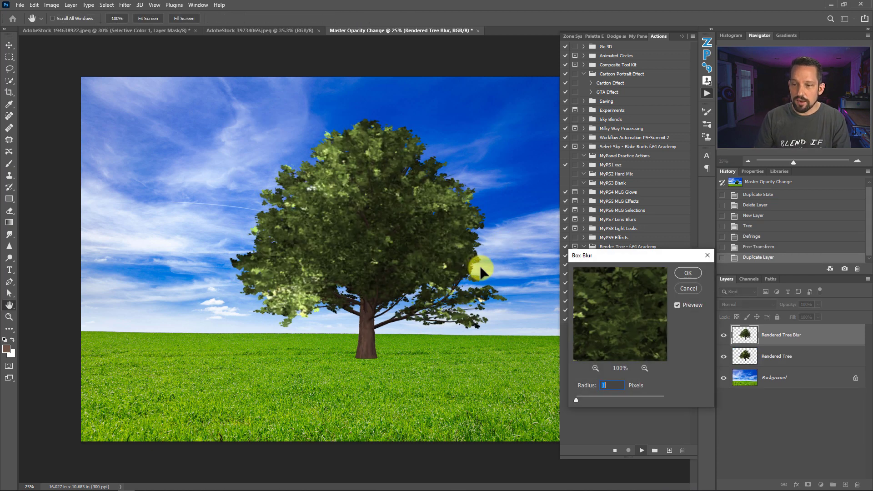
- Apply a Box Blur with a radius of 2 pixels to the Rendered Tree Blur layer
left_click(612, 391)
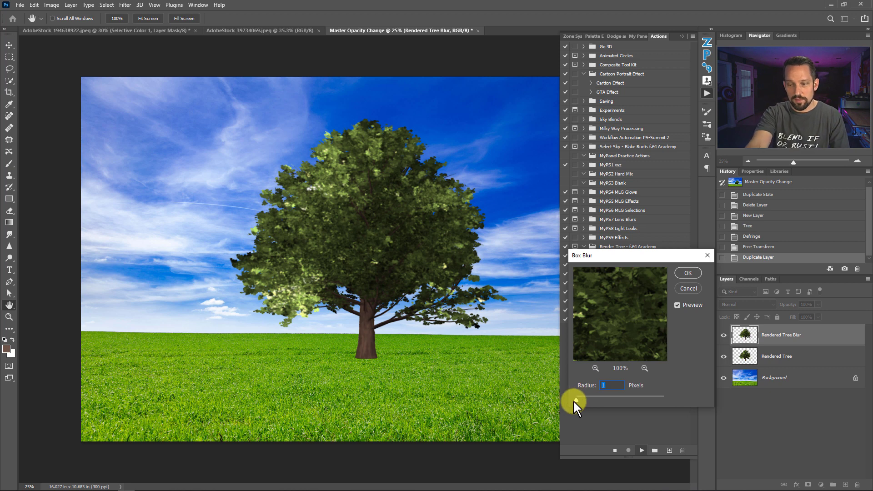
left_click_drag(578, 398, 577, 398)
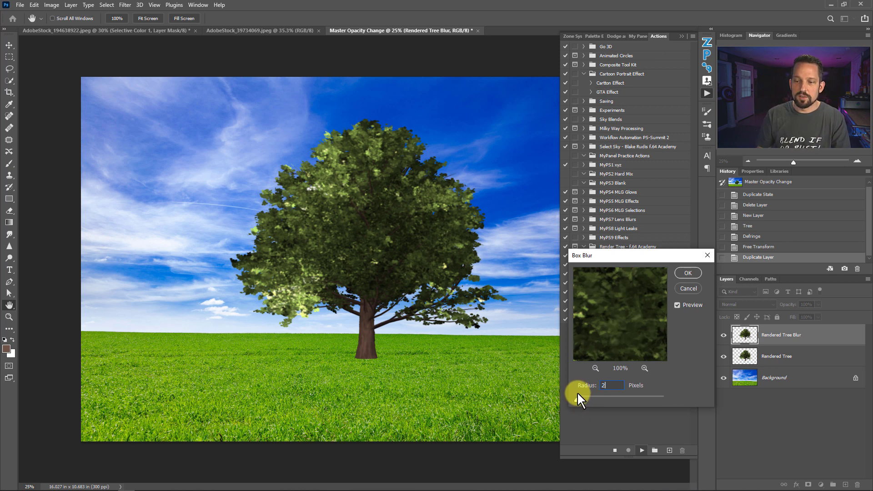
key("Return")
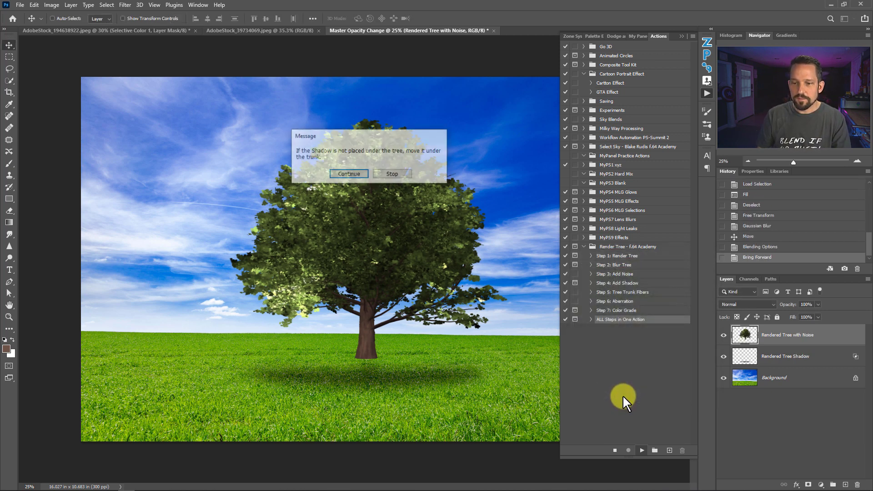
- Position the shadow under the tree's trunk and let the action run through to its end
left_click(348, 174)
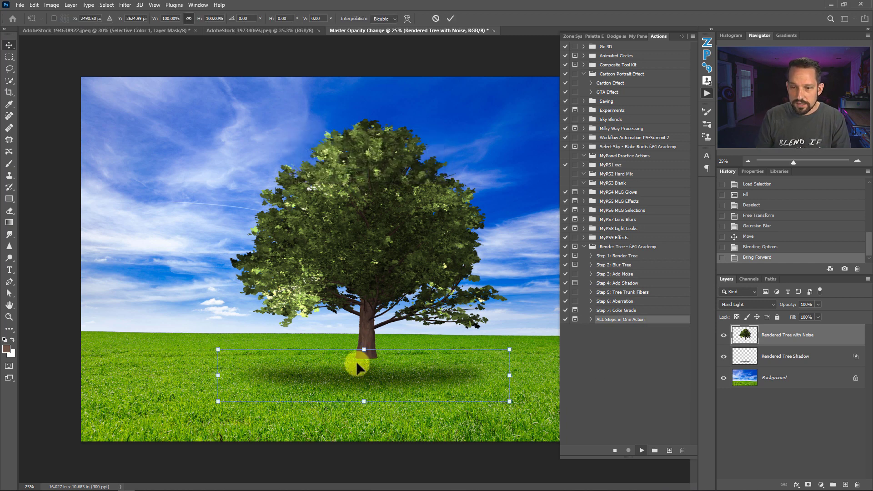
mouse_move(364, 371)
left_mouse_down()
mouse_move(368, 358)
mouse_move(368, 384)
mouse_move(366, 356)
mouse_move(367, 369)
left_mouse_up()
key("Return")
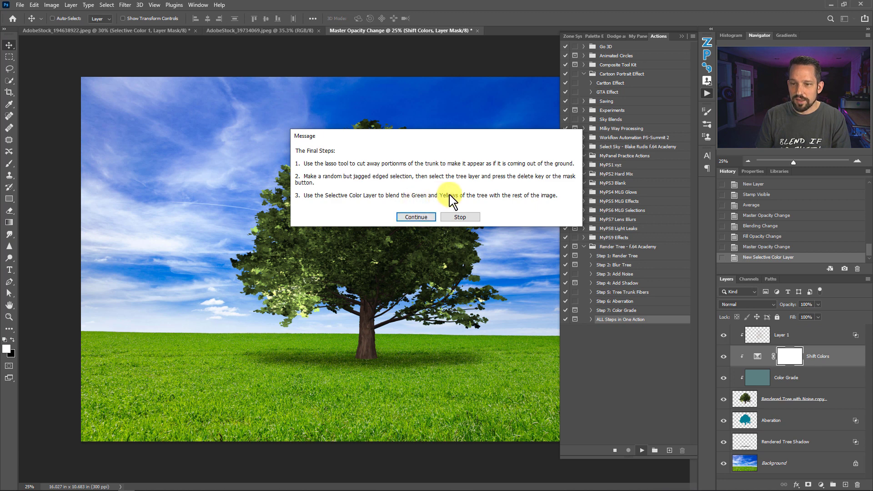
left_click(416, 216)
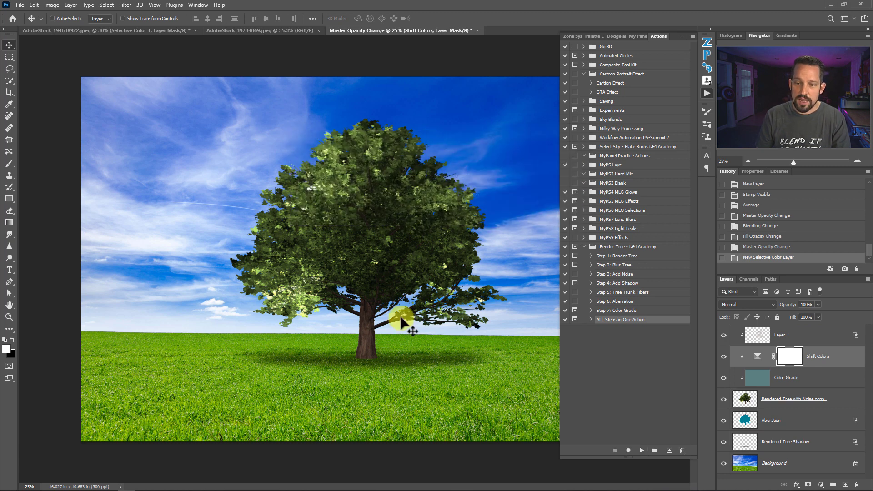
left_click(681, 37)
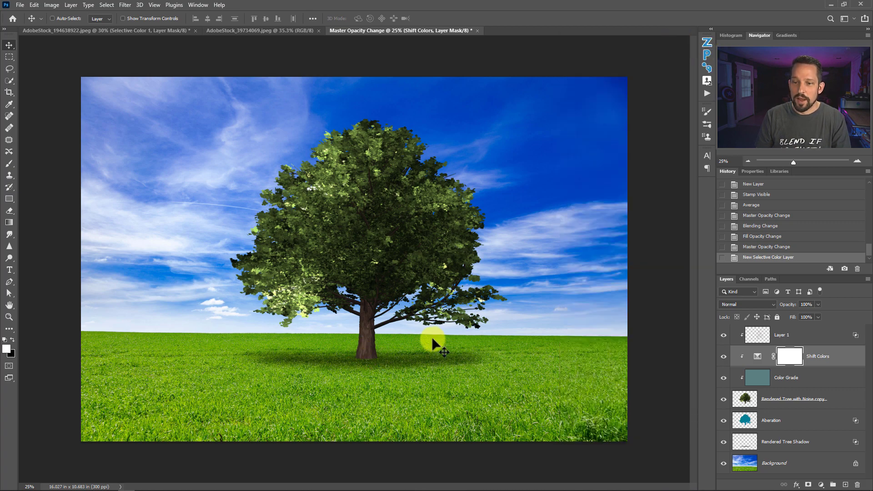